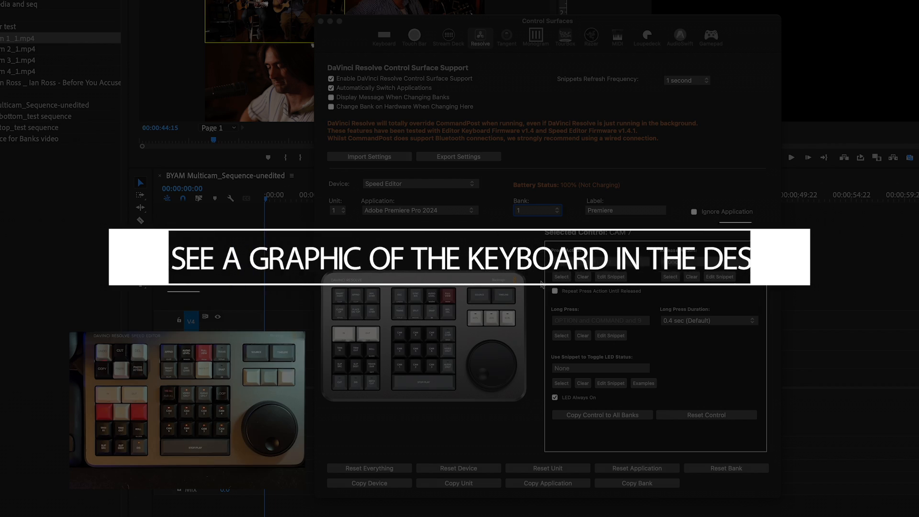
- Examine the Speed Editor button assignments for Premiere in the CommandPost Control Surfaces window
left_click(517, 28)
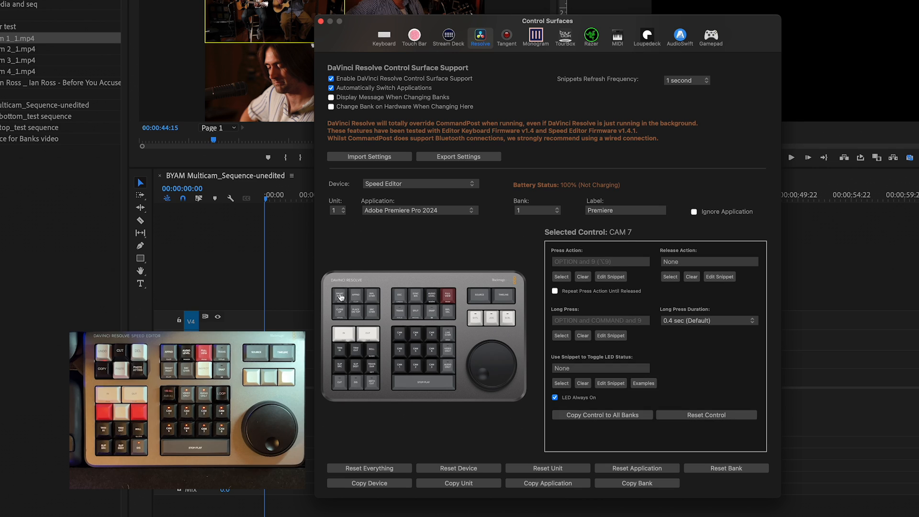
left_click(340, 296)
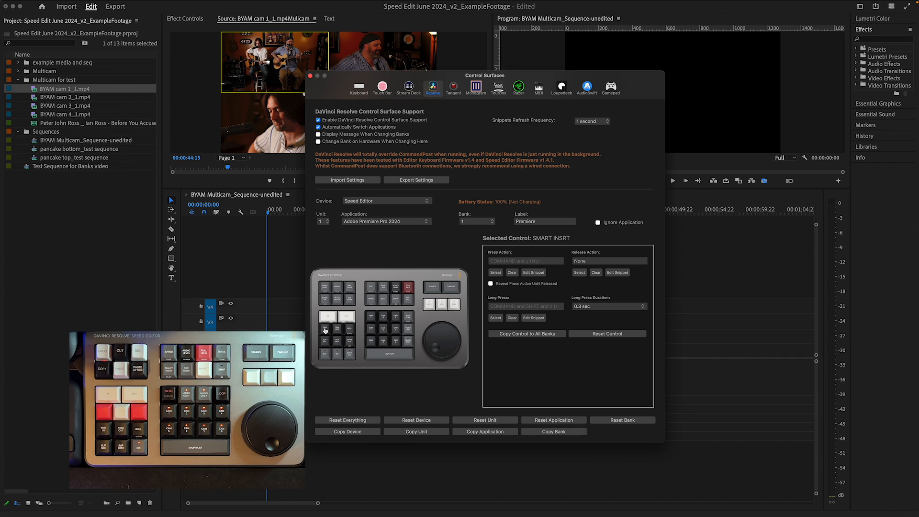
left_click(325, 330)
left_click(338, 330)
left_click(349, 330)
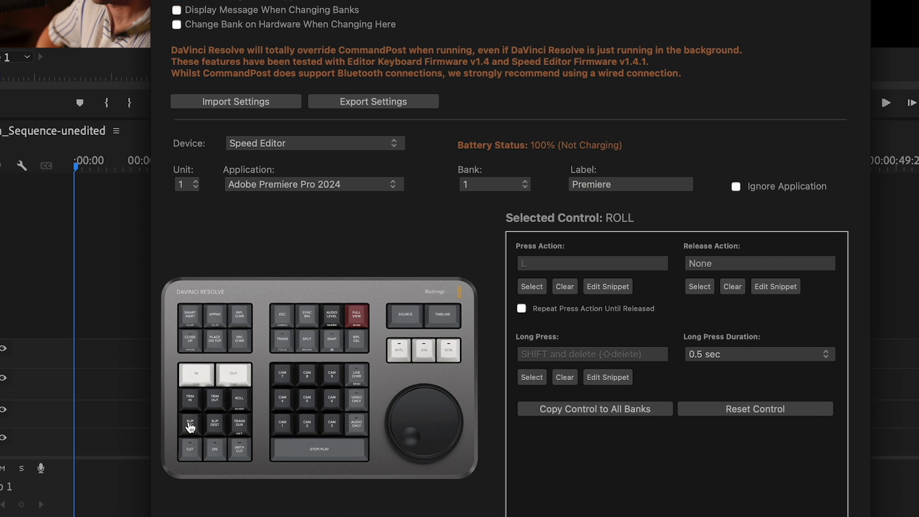
left_click(190, 425)
left_click(214, 426)
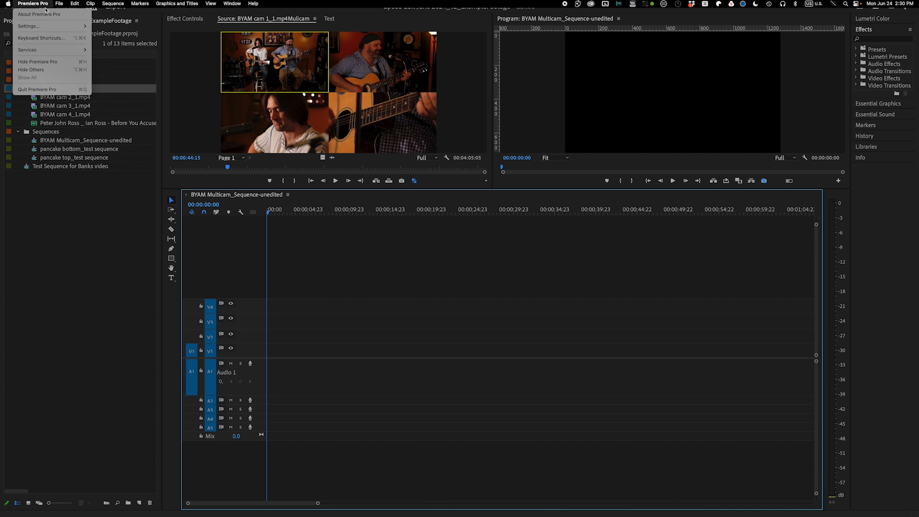
- Open Premiere's Keyboard Shortcuts dialog and inspect the commands assigned to the 1 key with Ctrl and Shift modifiers
mouse_move(51, 32)
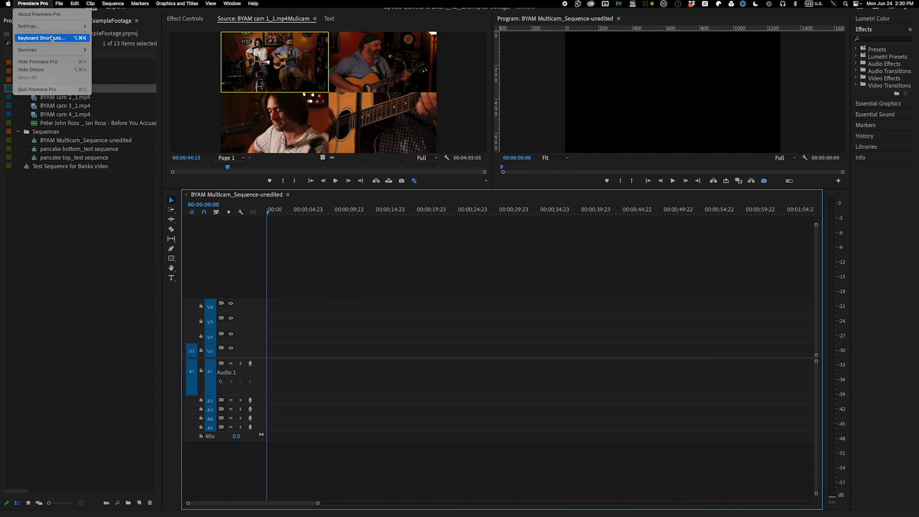
left_click(51, 38)
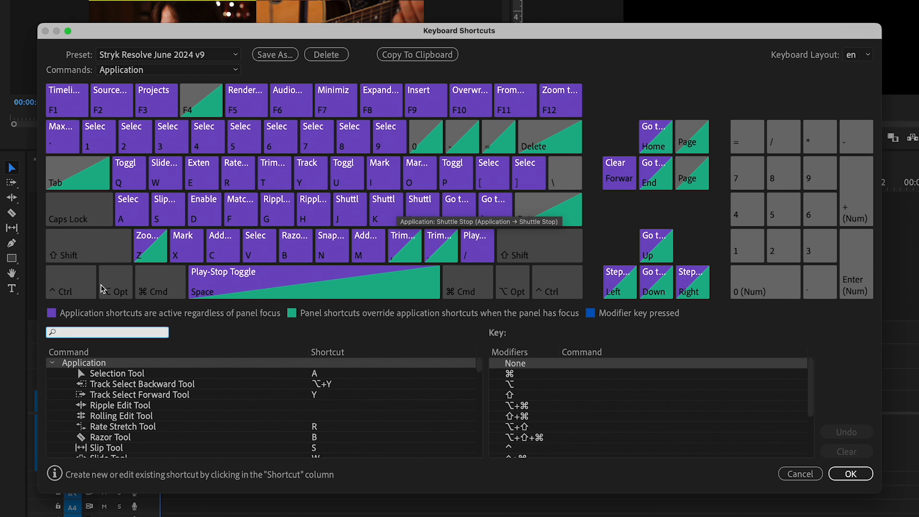
left_click(99, 144)
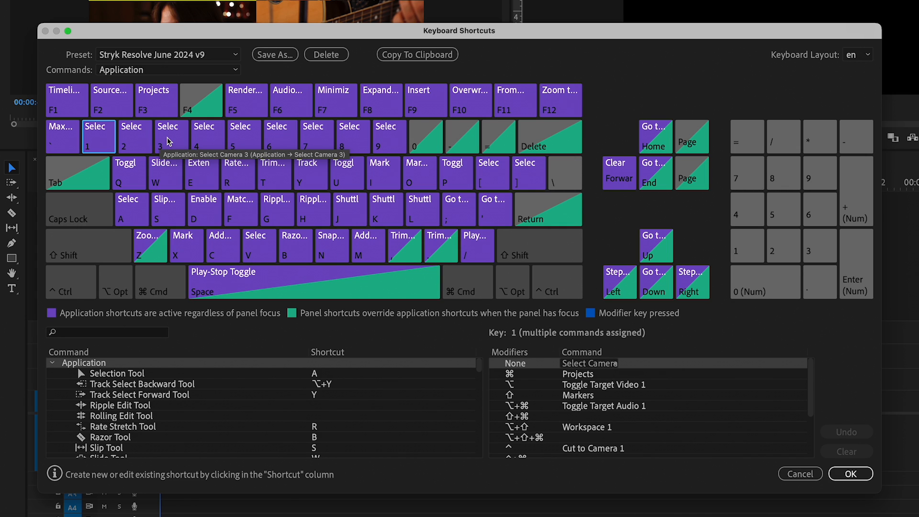
key("ctrl")
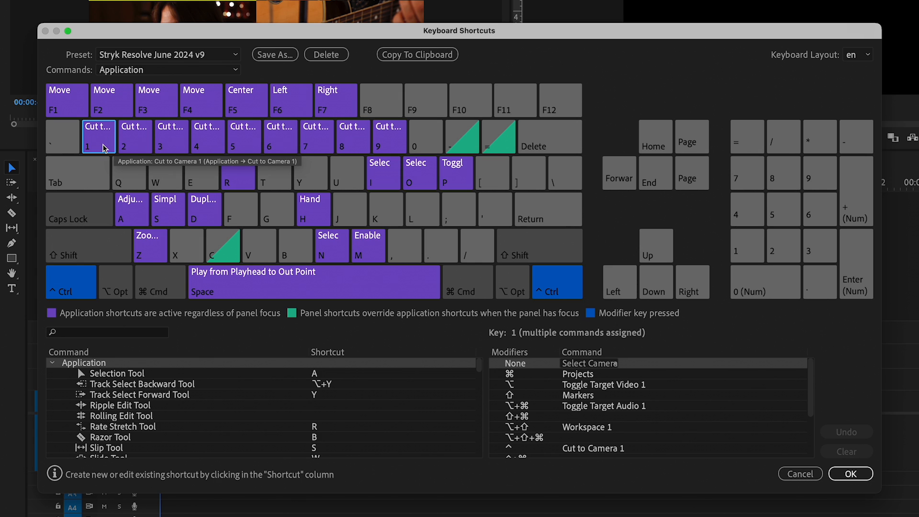
left_click(83, 278)
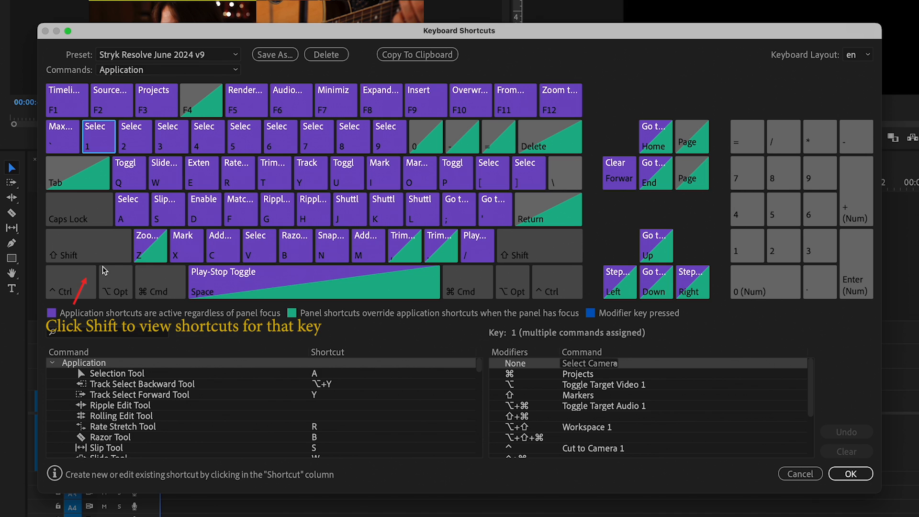
left_click(96, 247)
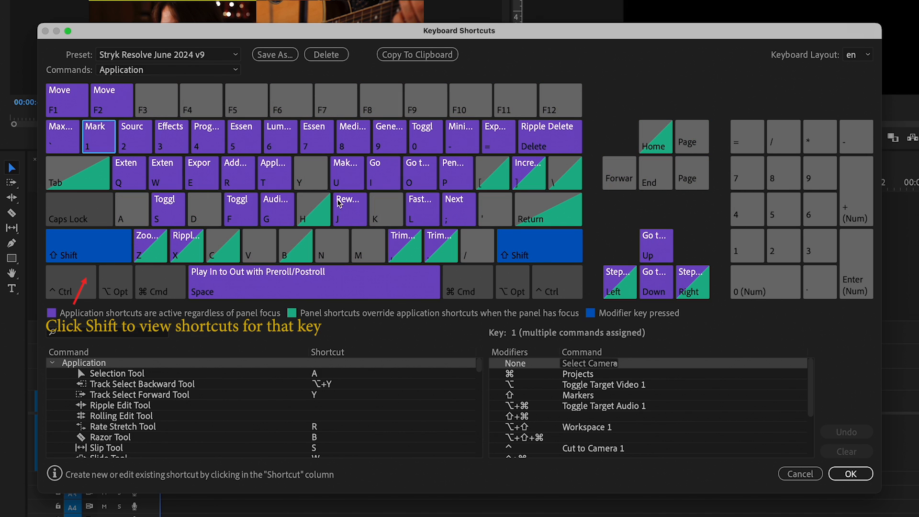
left_click(423, 138)
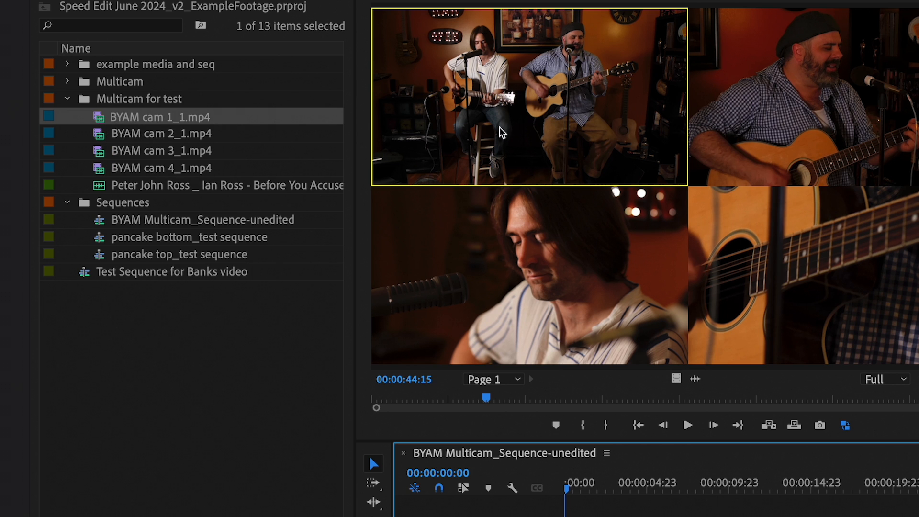
- Preview each BYAM camera clip and the mix audio file in the Source Monitor by scrubbing through them
double_click(100, 120)
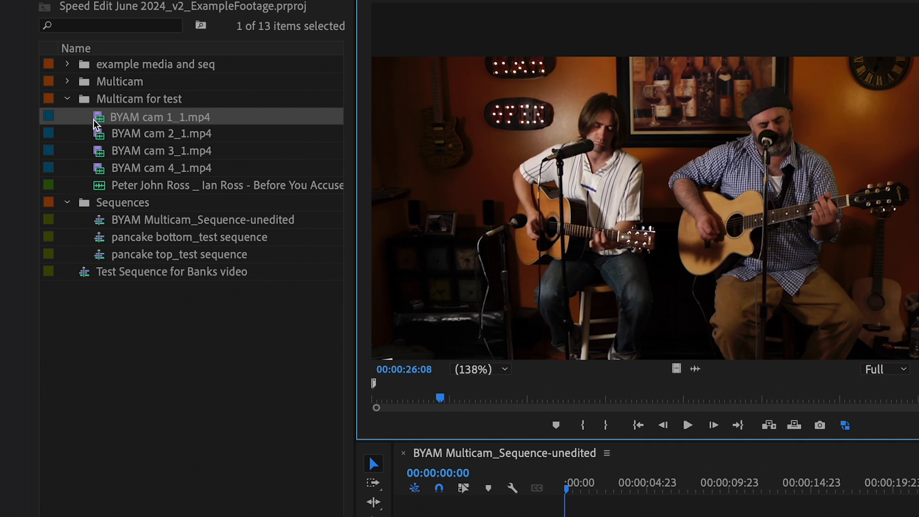
left_click(485, 397)
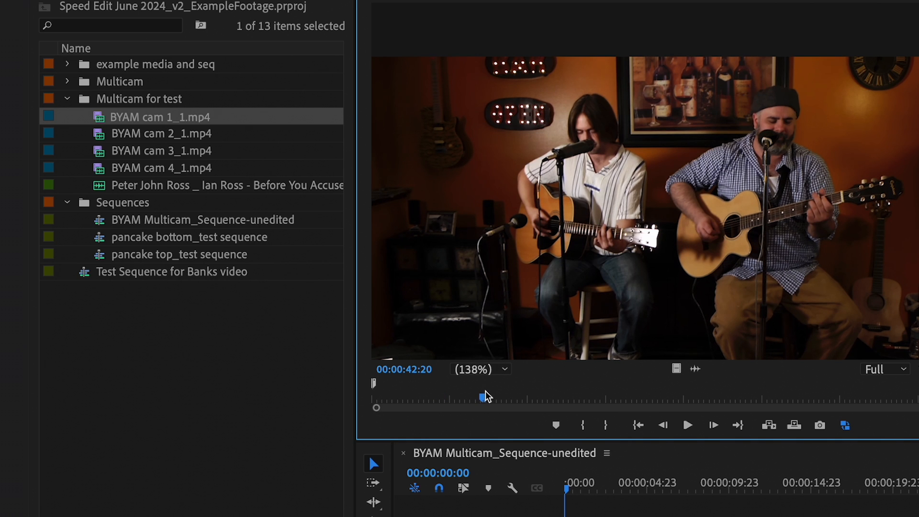
key("Down")
left_click(538, 397)
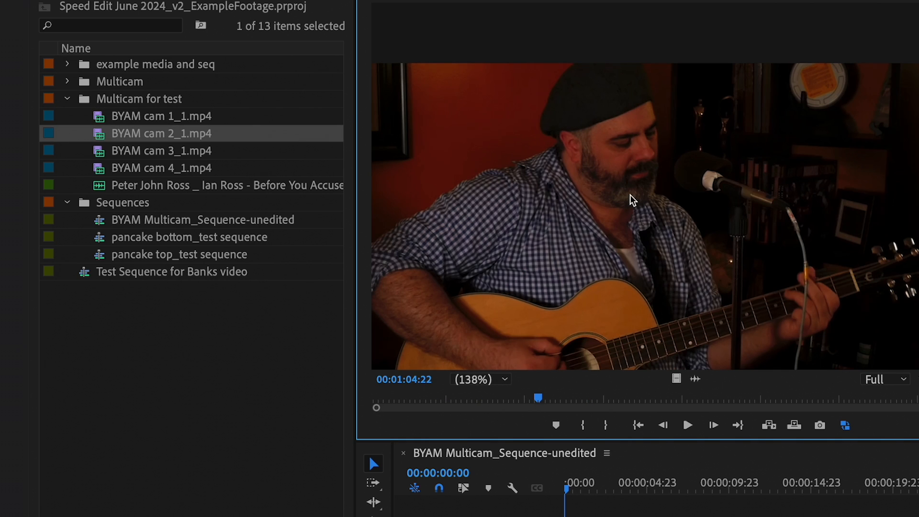
left_click(197, 154)
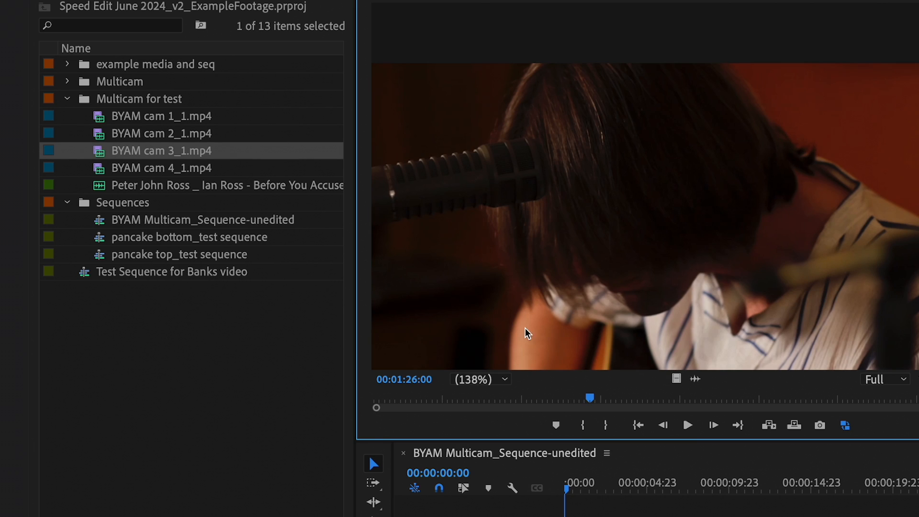
left_click(544, 398)
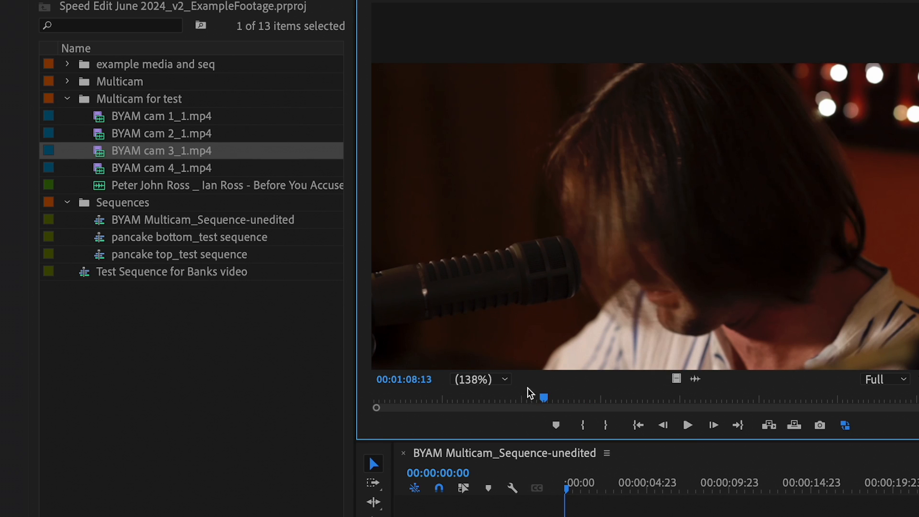
left_click(201, 170)
left_click_drag(452, 401, 510, 400)
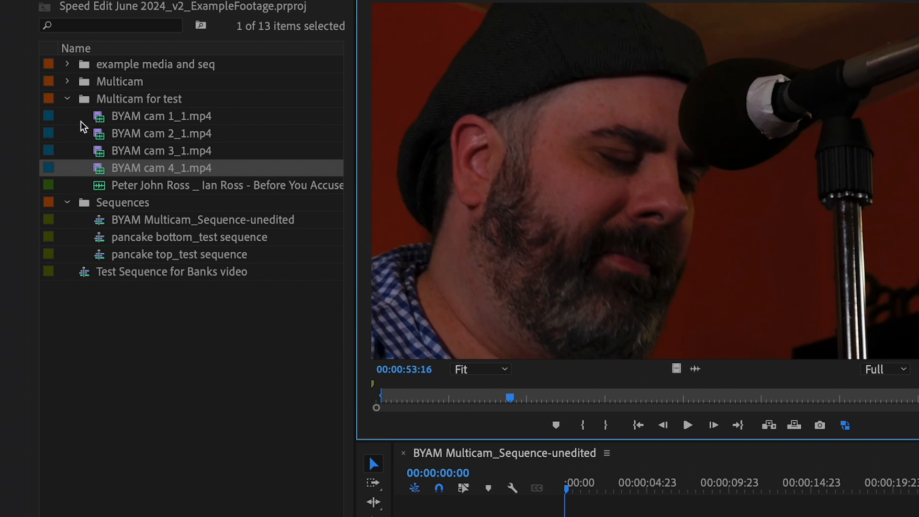
left_click(77, 124)
left_click_drag(77, 124, 99, 144)
left_click(101, 188)
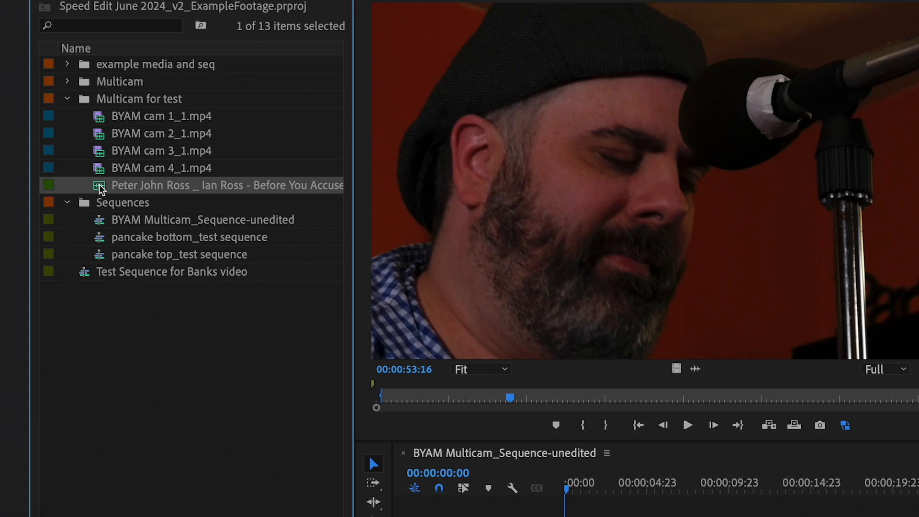
double_click(106, 123)
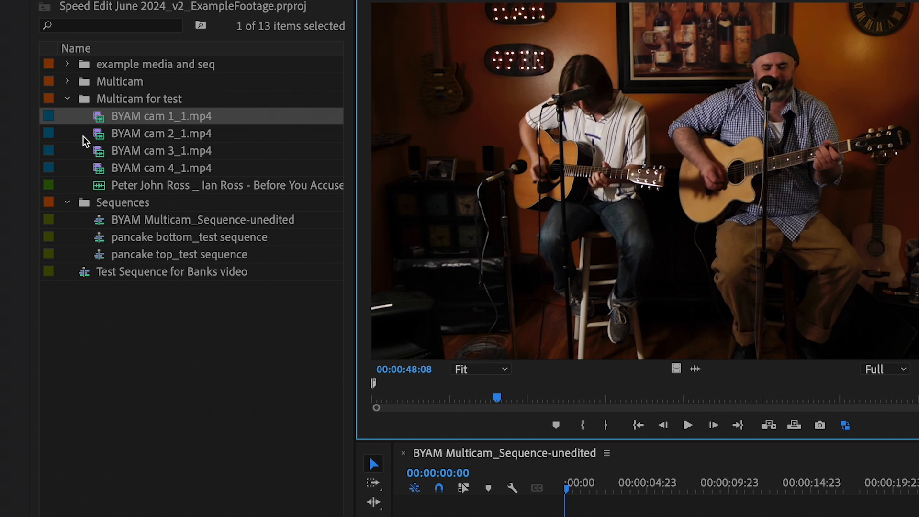
left_click(98, 189)
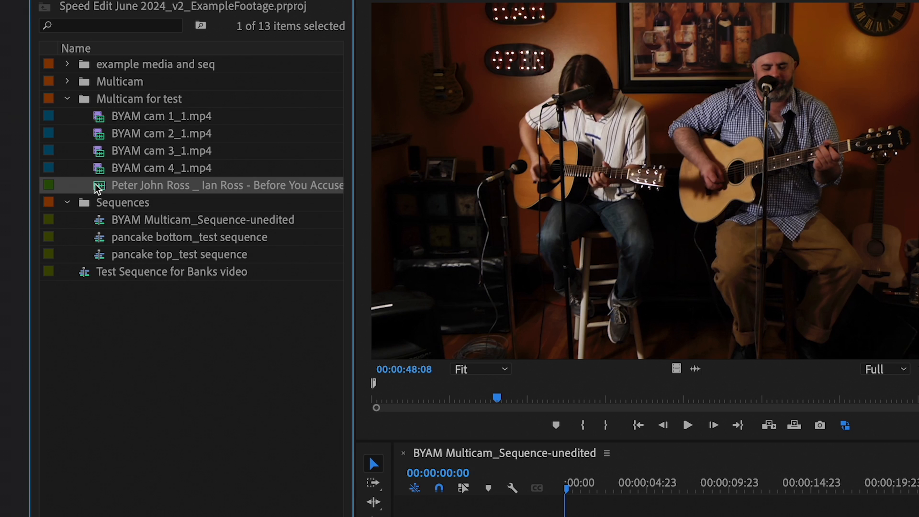
- Create a multi-camera source sequence from the four camera clips and mix audio, synced on audio track channel 1 with Camera 1 sequence settings
left_click_drag(78, 114, 117, 181)
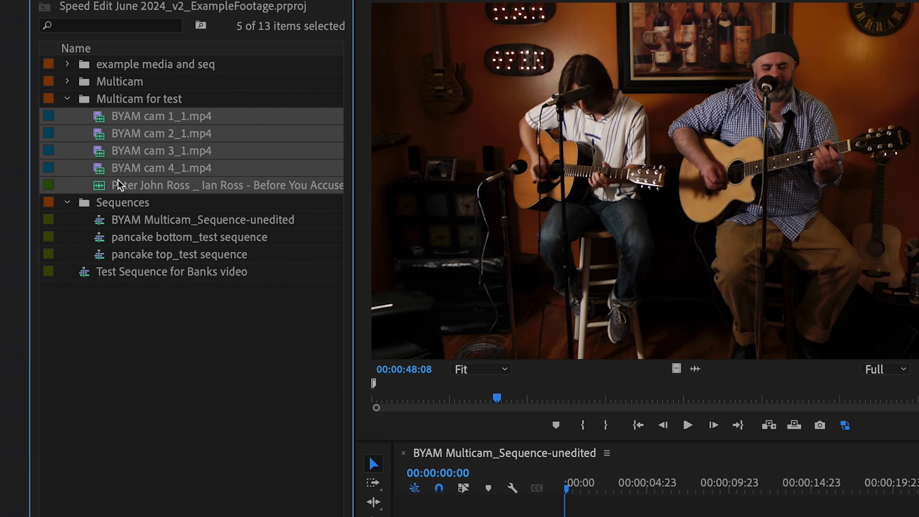
right_click(101, 120)
left_click(246, 475)
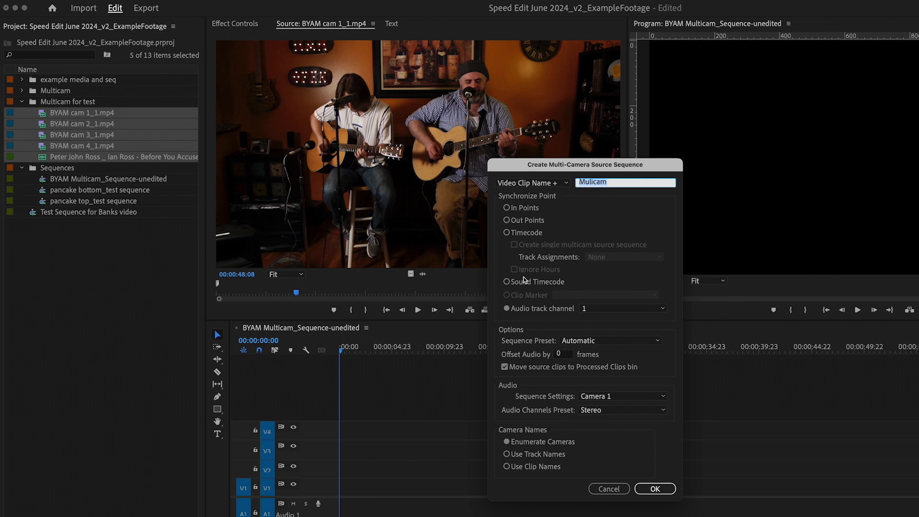
left_click(508, 209)
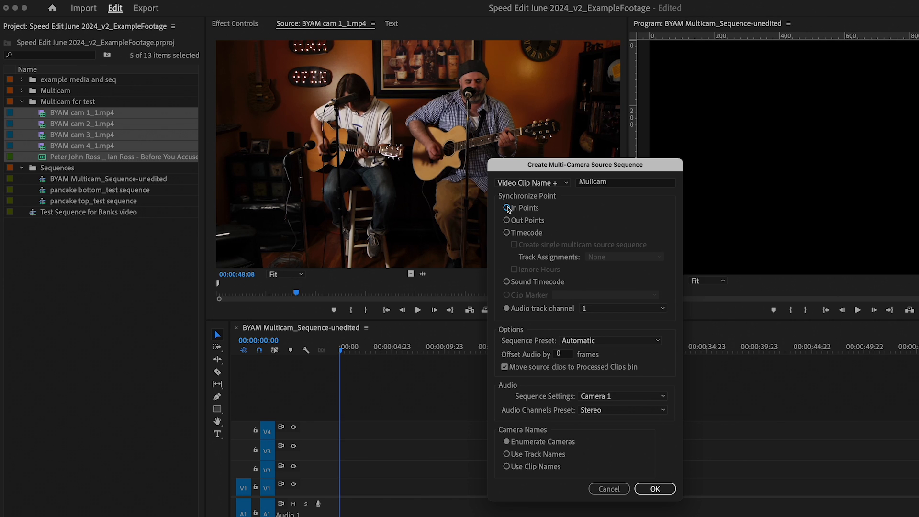
left_click(507, 311)
left_click(598, 310)
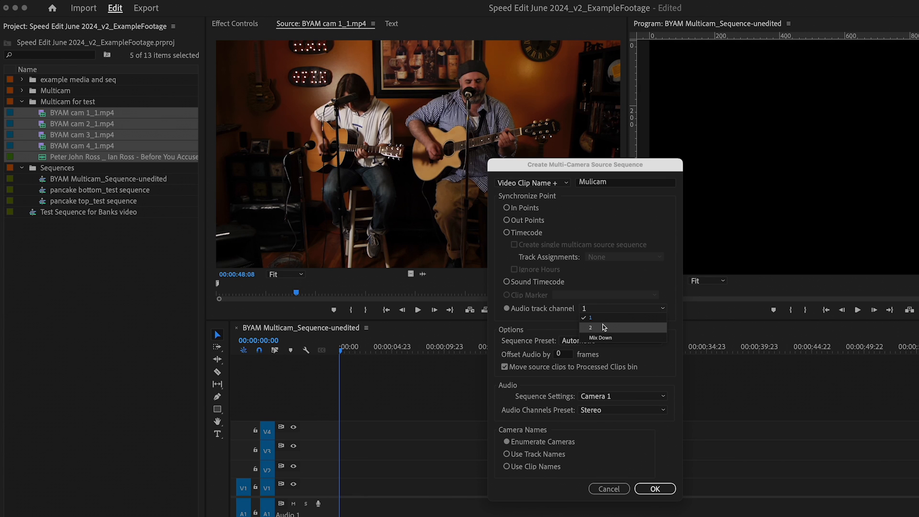
left_click(601, 317)
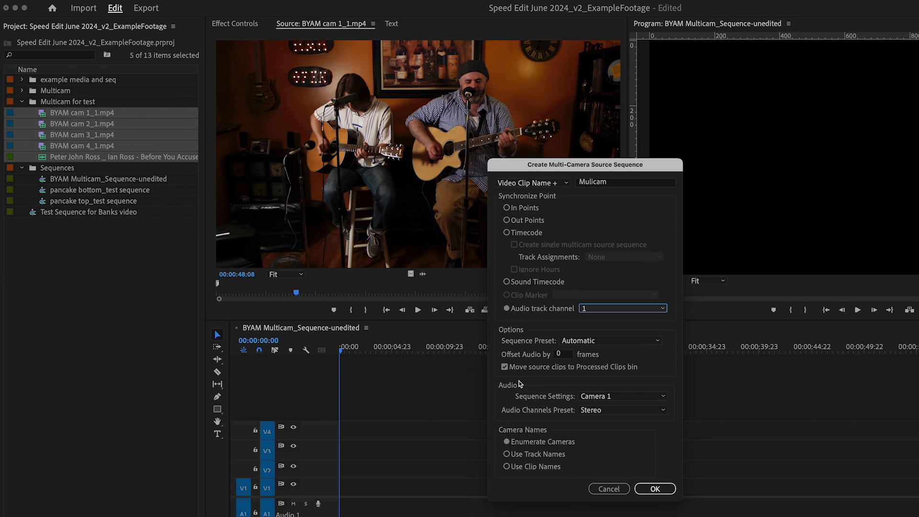
left_click(598, 398)
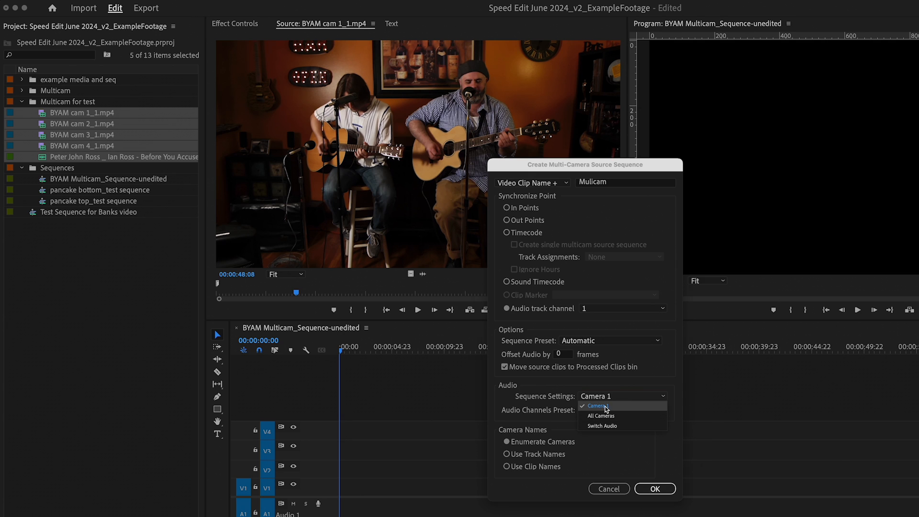
left_click(603, 407)
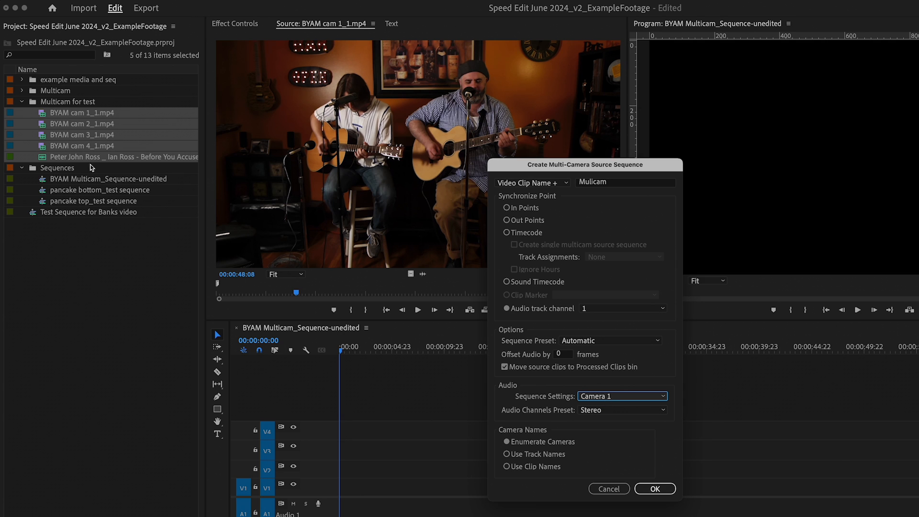
left_click(656, 489)
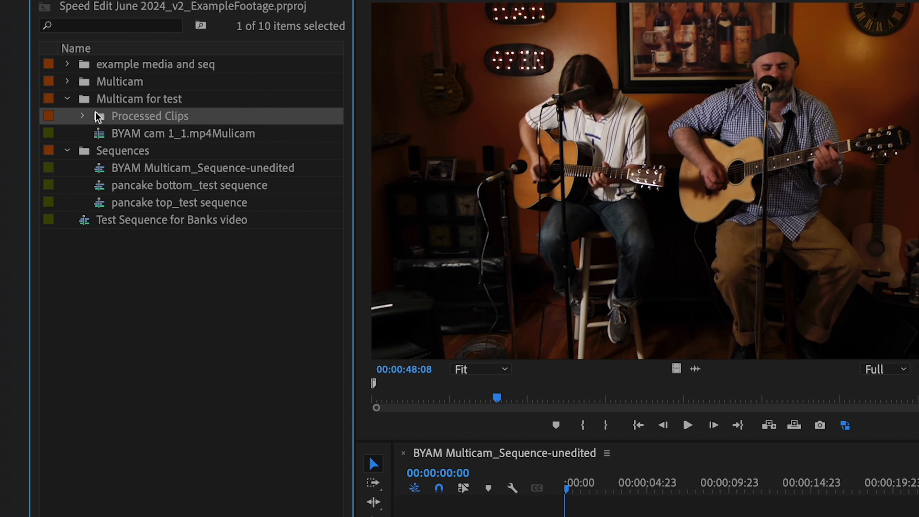
- Rename the new multicam sequence to BYAM Multicam_Good Audio
left_click(115, 134)
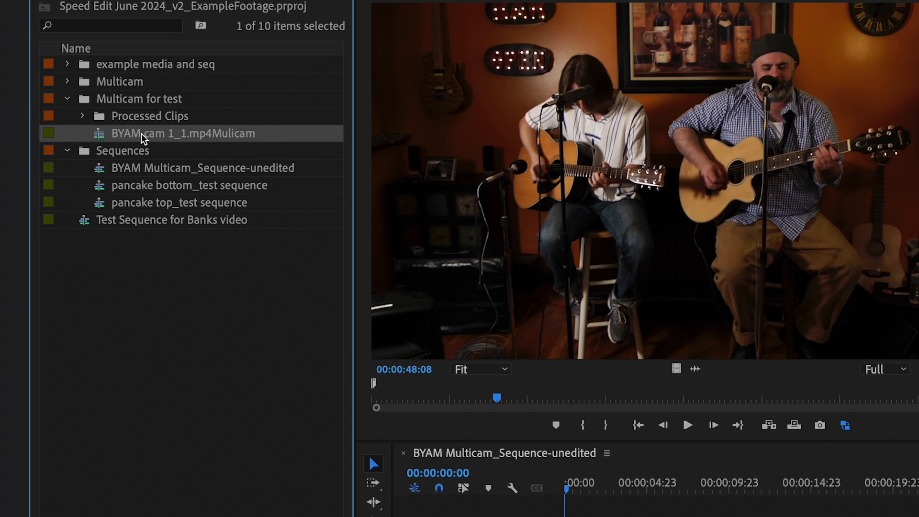
left_click(144, 133)
left_click_drag(148, 133, 282, 133)
type("M")
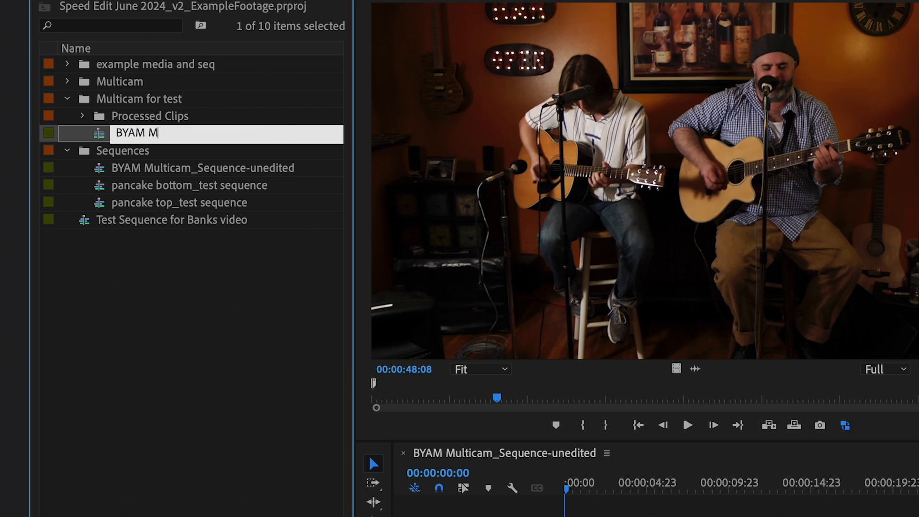
type("ulticam_Good Audio")
key("Tab")
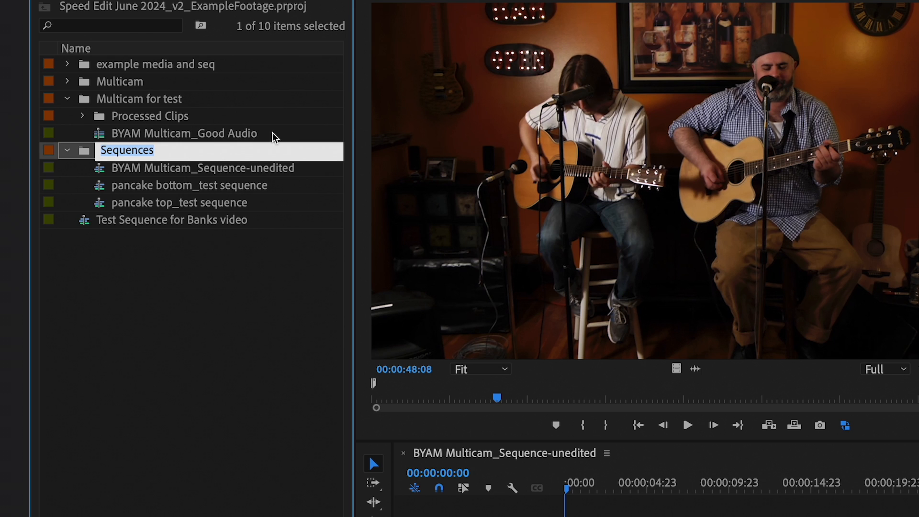
- Open the BYAM Multicam_Good Audio sequence in the timeline and inspect its stacked camera and audio tracks
left_click(101, 139)
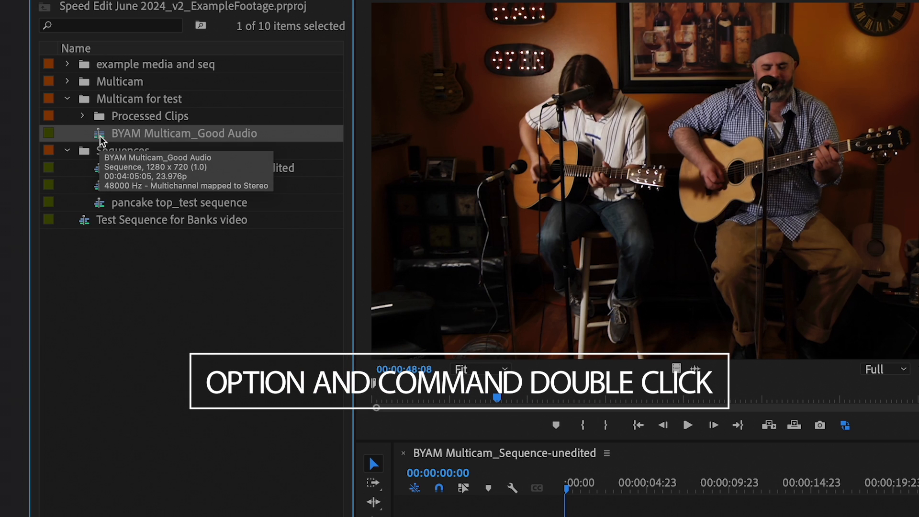
double_click(101, 134, "alt+super")
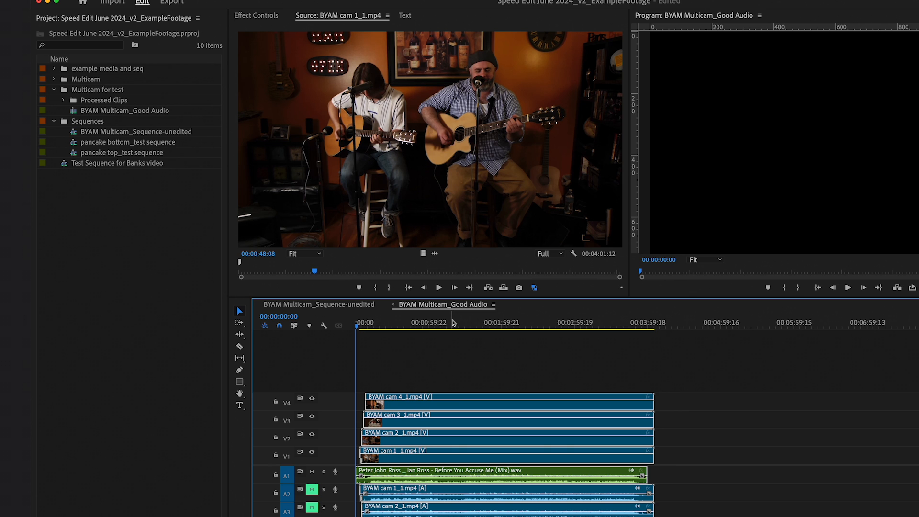
left_click(420, 323)
left_click(580, 383)
left_click(534, 451)
left_click(523, 437)
left_click(522, 419)
left_click(519, 402)
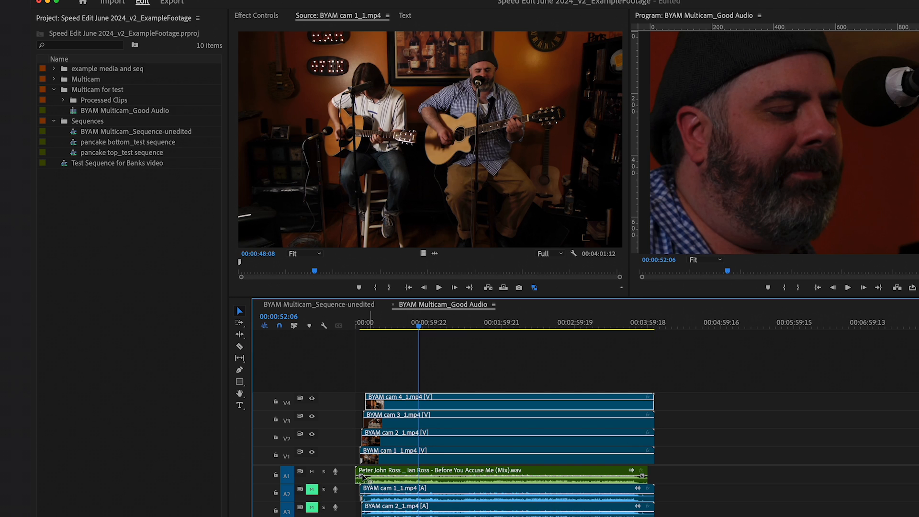
- Add one standard audio track after Audio 5 in the multicam sequence
left_click_drag(680, 493, 408, 477)
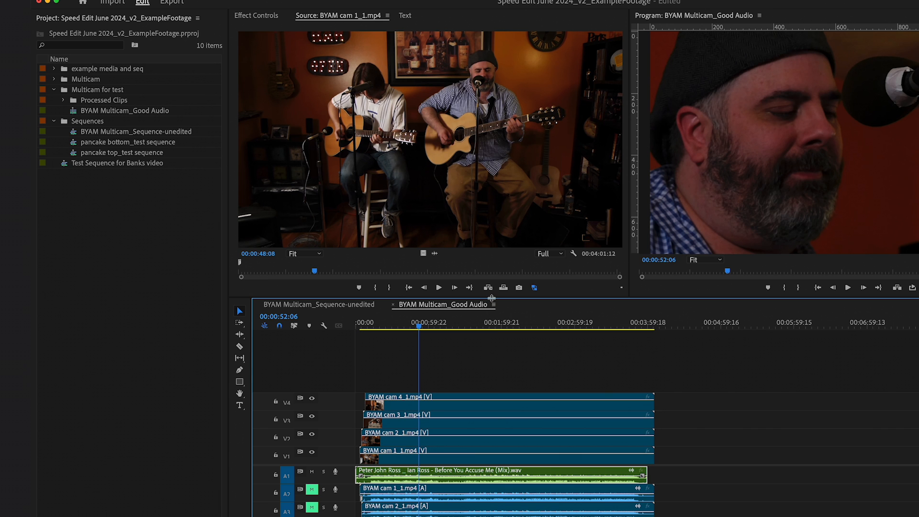
left_click_drag(494, 293, 494, 269)
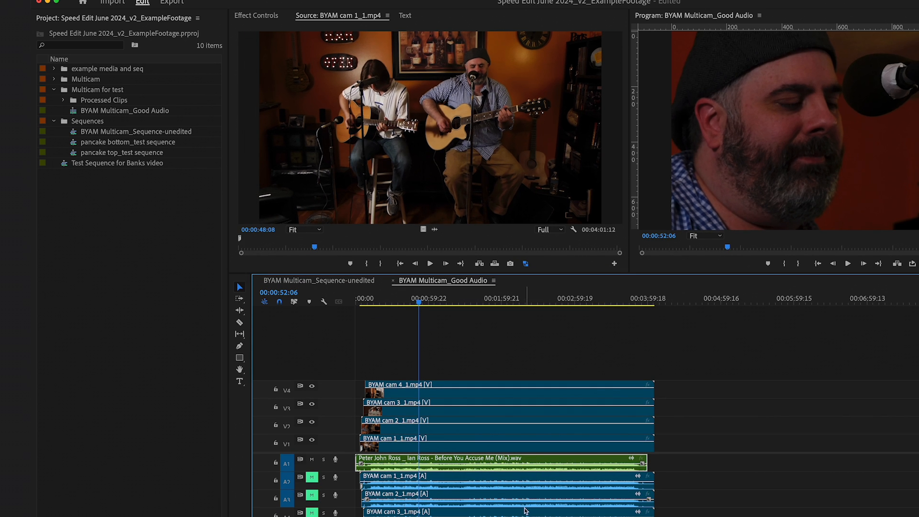
right_click(335, 506)
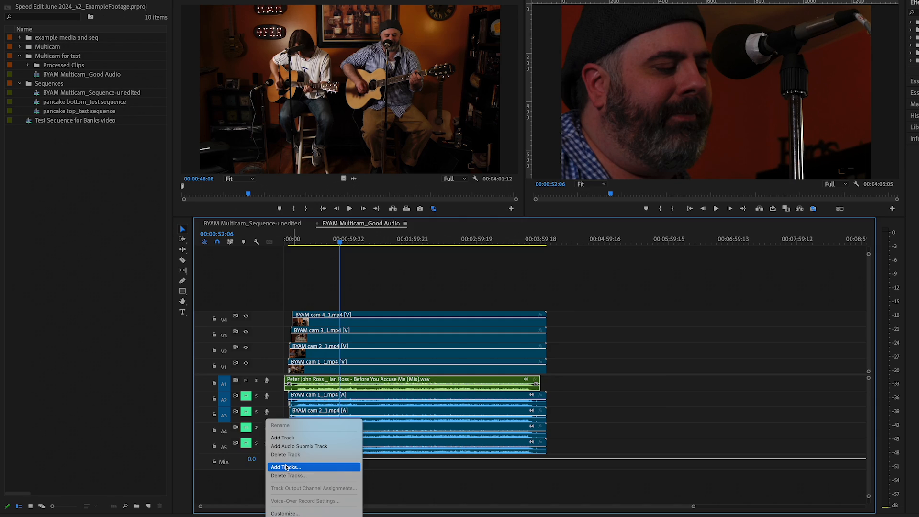
left_click(286, 467)
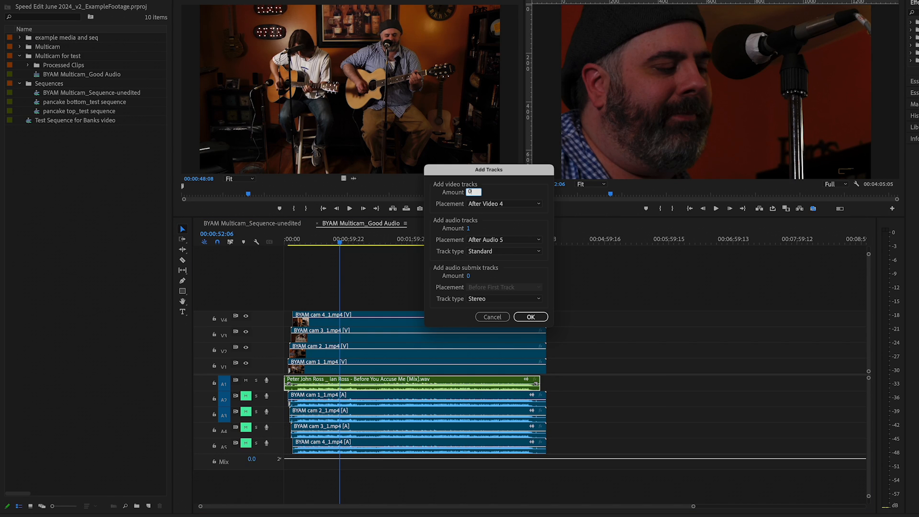
left_click(530, 317)
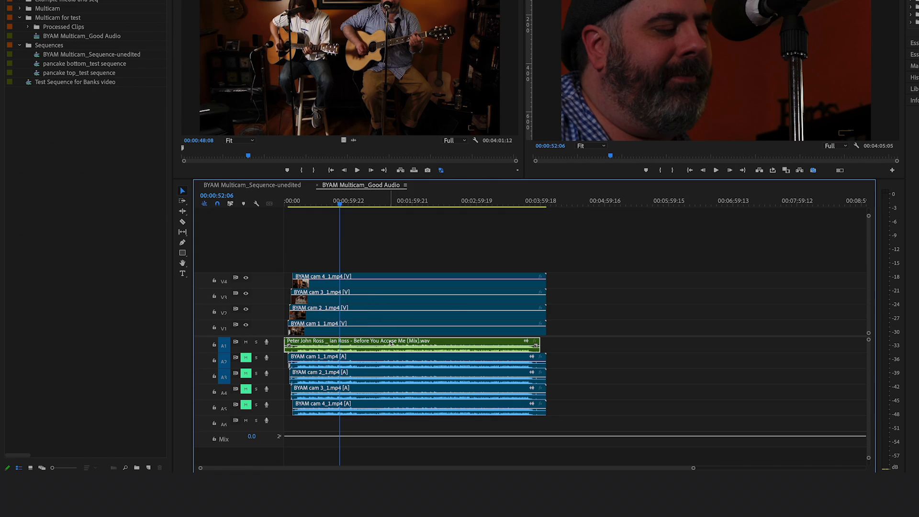
- Move the mix audio clip to the bottom audio track and shift the camera audio clips up and back down one track
left_click_drag(390, 343, 391, 432)
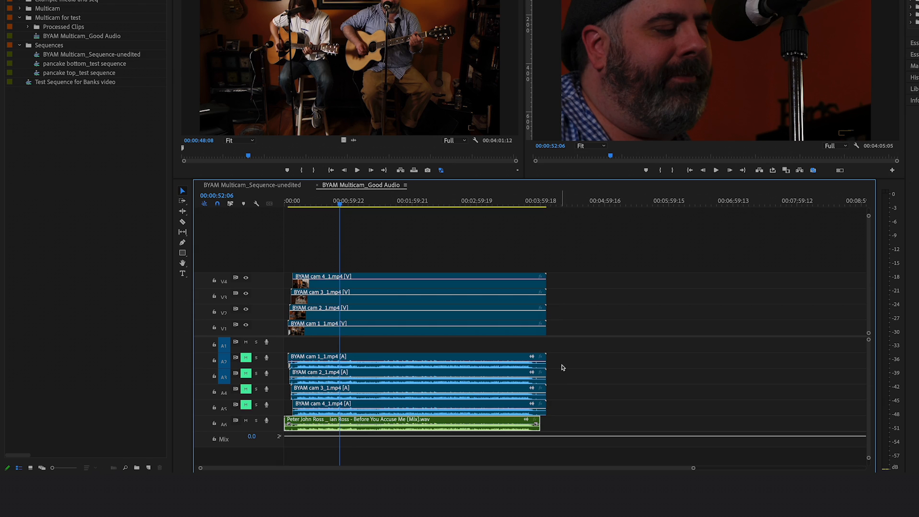
key("alt+Up")
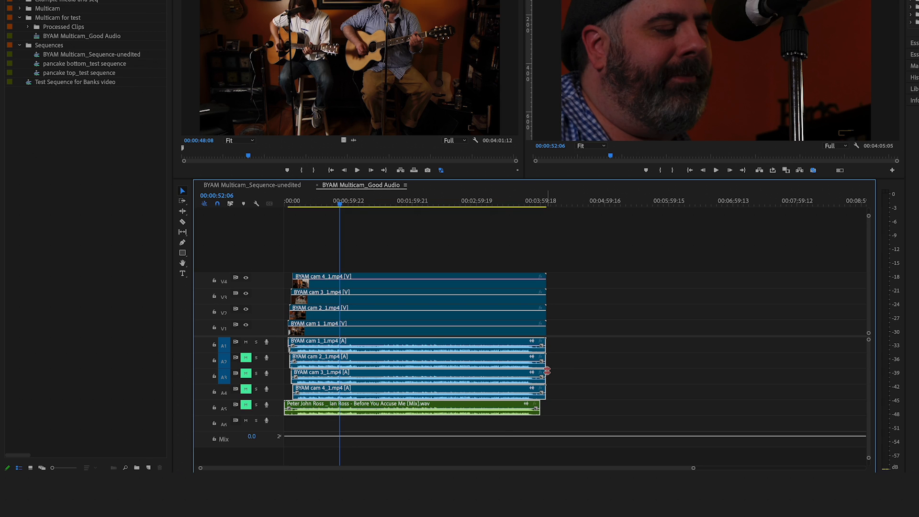
left_click(500, 424)
left_click_drag(583, 342, 493, 413)
key("alt+Down")
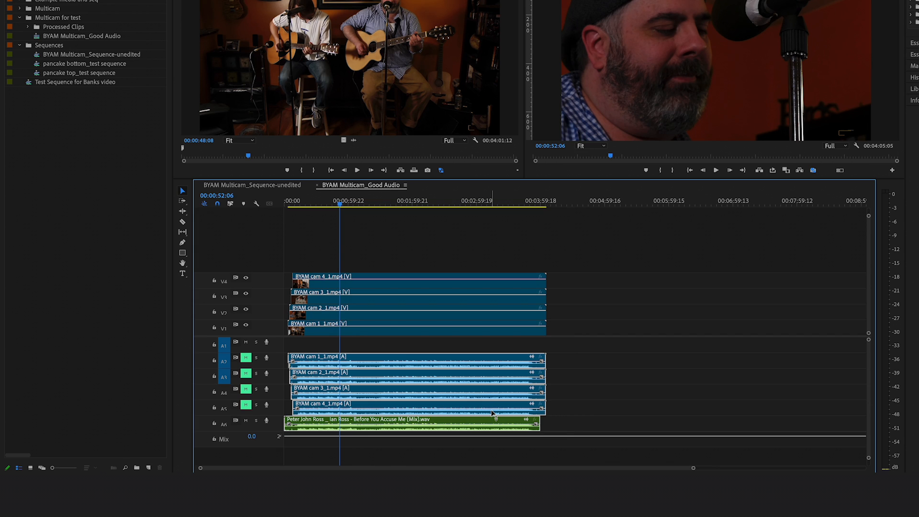
- Move the mix audio clip back onto audio track A1 above the camera audio clips
left_click(567, 369)
left_click(485, 420)
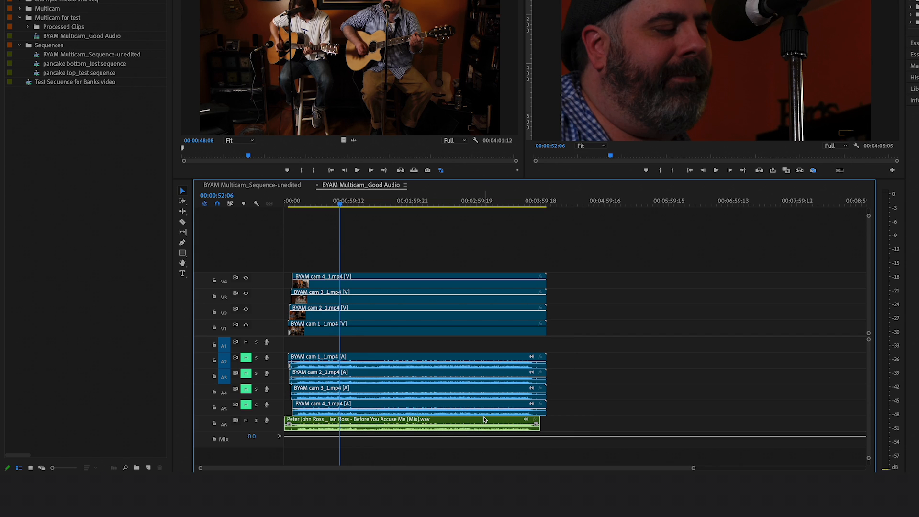
left_click_drag(484, 419, 484, 353)
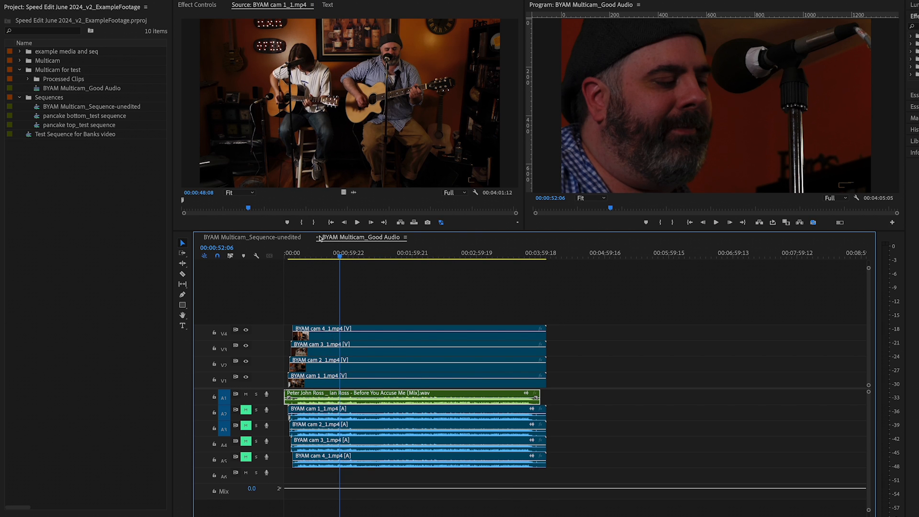
- Close the BYAM Multicam_Good Audio sequence tab and reveal the unedited sequence in the project panel
left_click(317, 237)
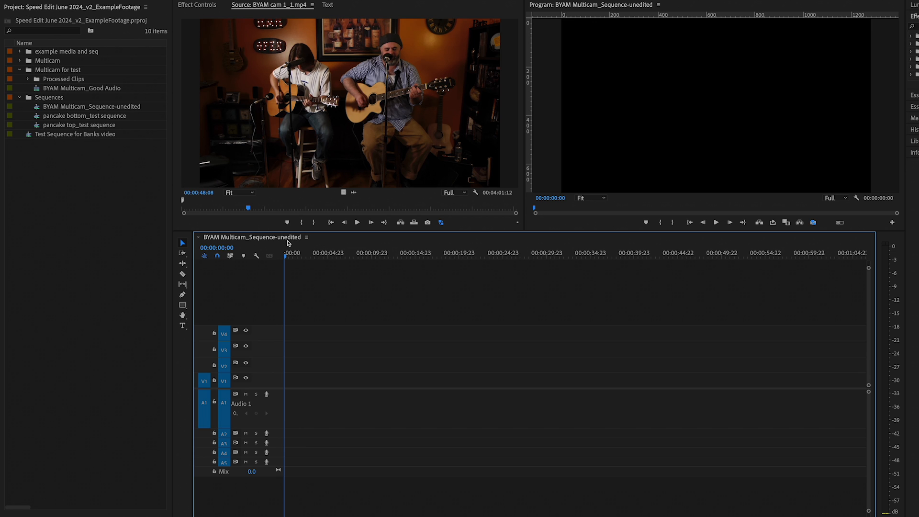
right_click(277, 240)
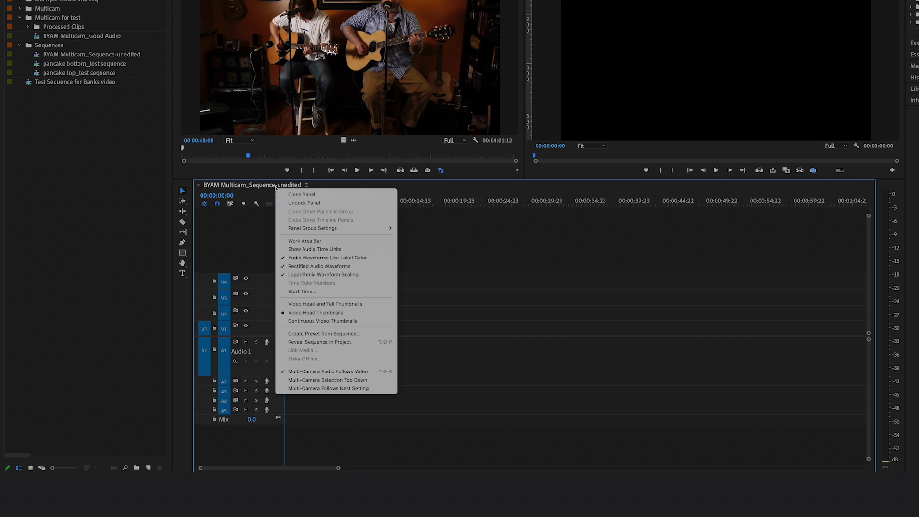
left_click(320, 342)
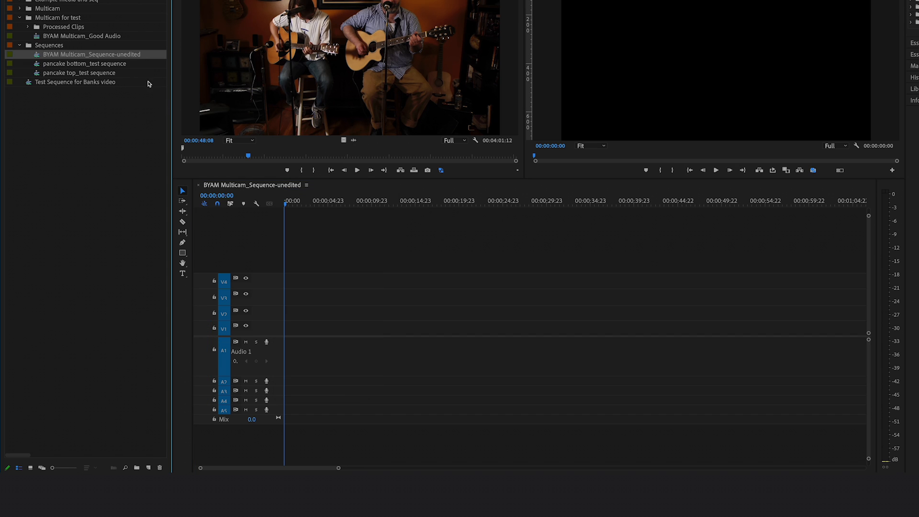
- Rename the sequence to BYAM Multicam_Sequence-v1
left_click(127, 54)
left_click_drag(119, 56, 139, 56)
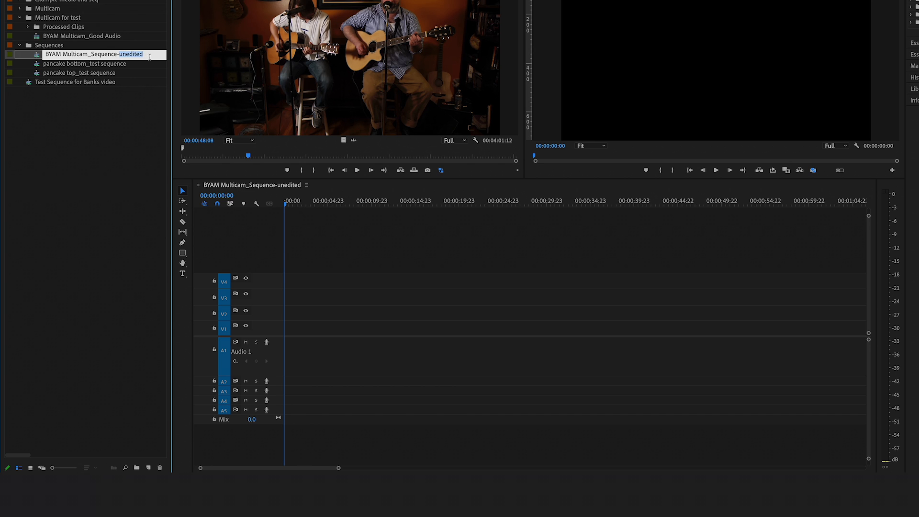
type("v1")
key("Return")
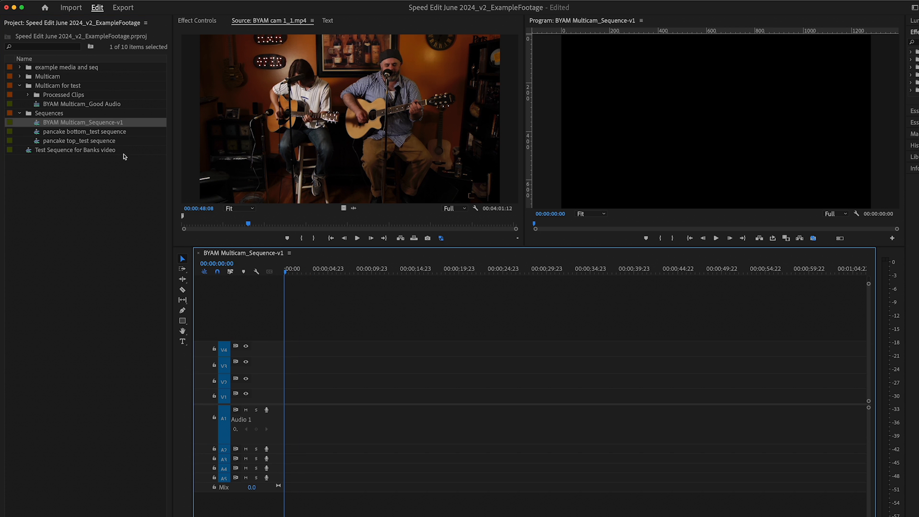
- Place the BYAM Multicam_Good Audio multicam clip at the start of the BYAM Multicam_Sequence-v1 timeline
left_click_drag(37, 106, 282, 401)
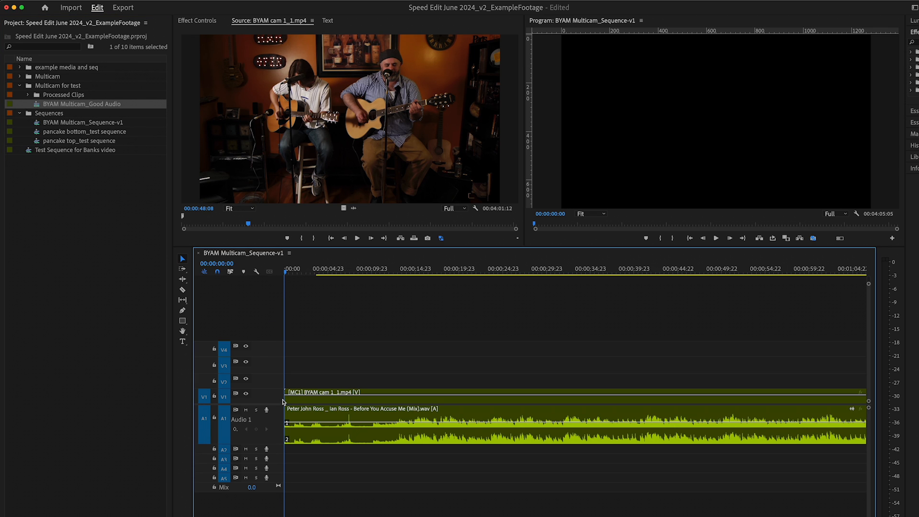
key("minus")
key("minus")
key("minus")
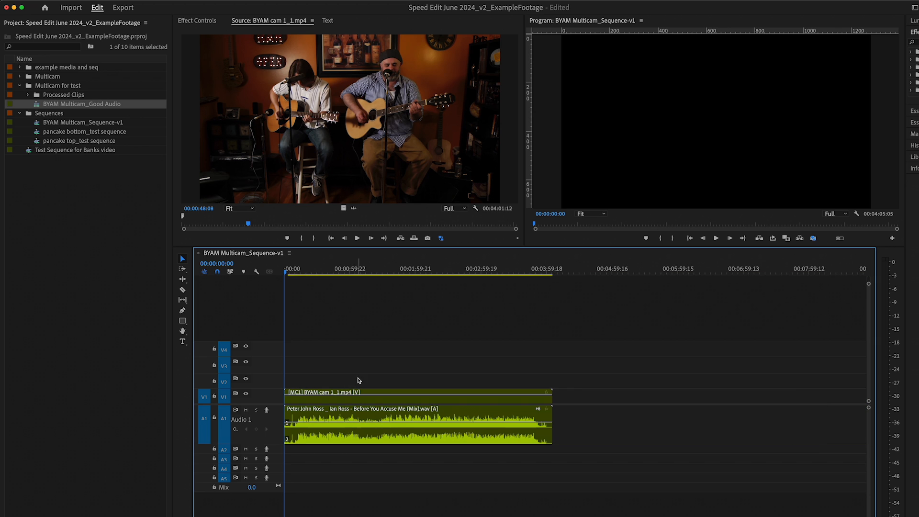
- Play back the multicam sequence from near its start
left_click(306, 271)
key("space")
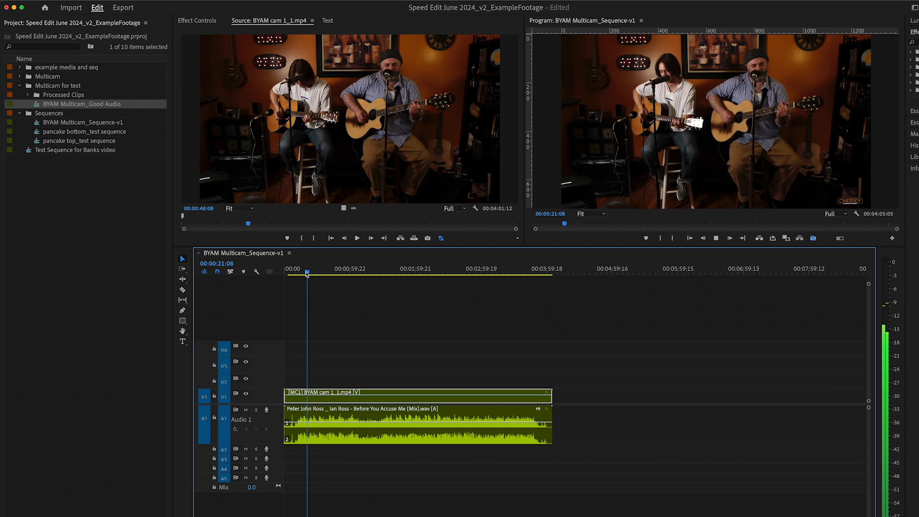
key("space")
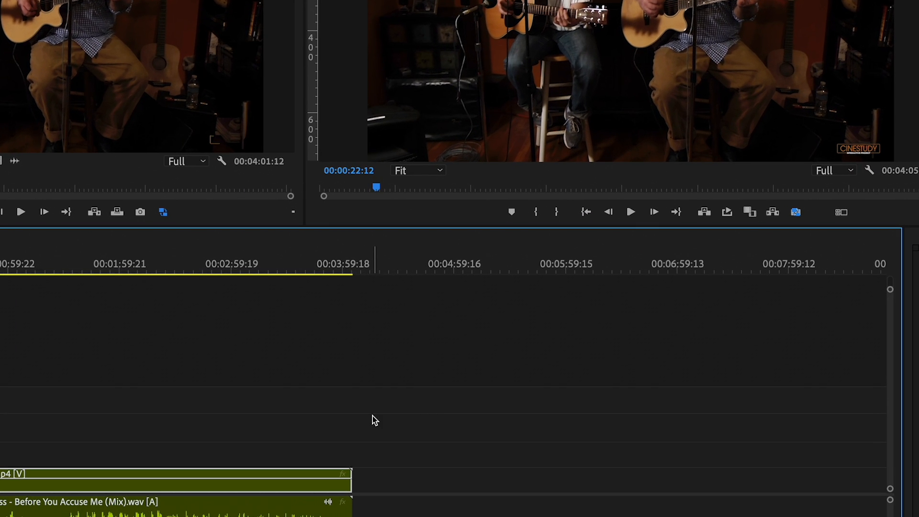
- Open the Program Monitor's button editor to find the Toggle Multi-Camera View button
left_click(841, 213)
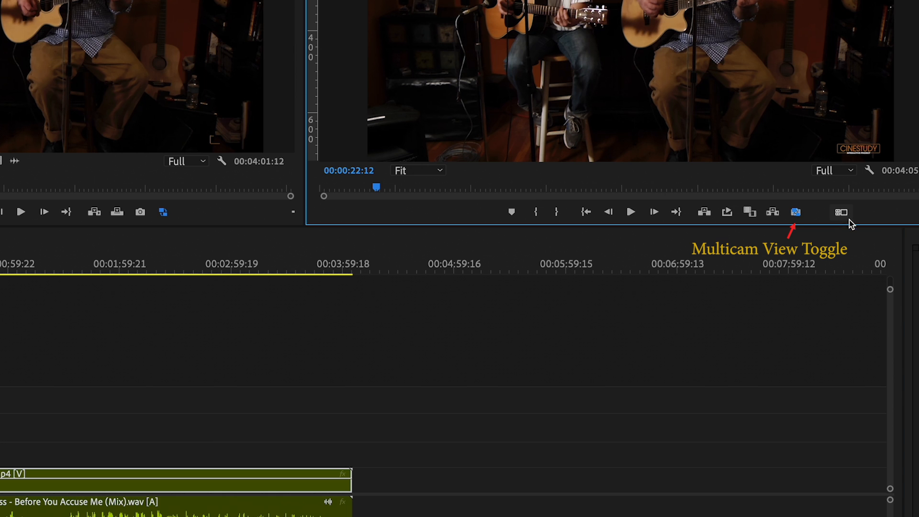
left_click(880, 192)
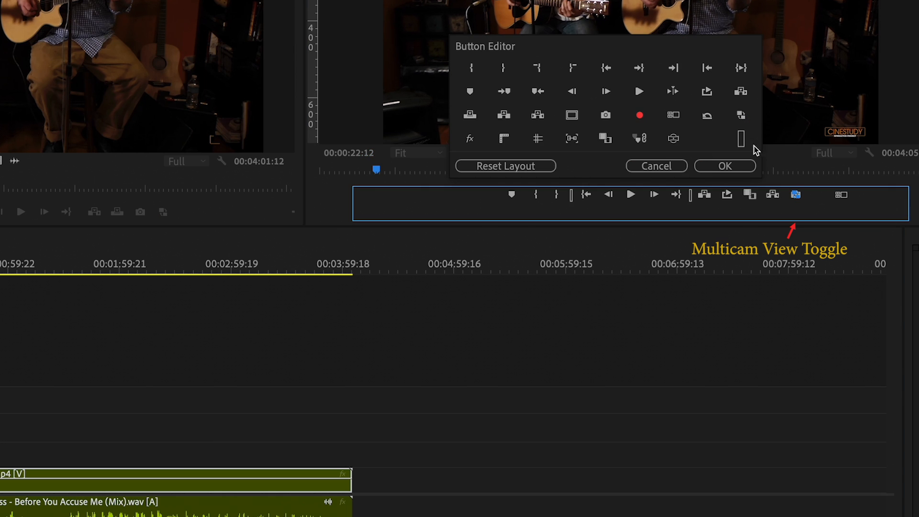
mouse_move(675, 114)
left_mouse_down()
mouse_move(820, 205)
mouse_move(675, 134)
mouse_move(674, 115)
left_mouse_up()
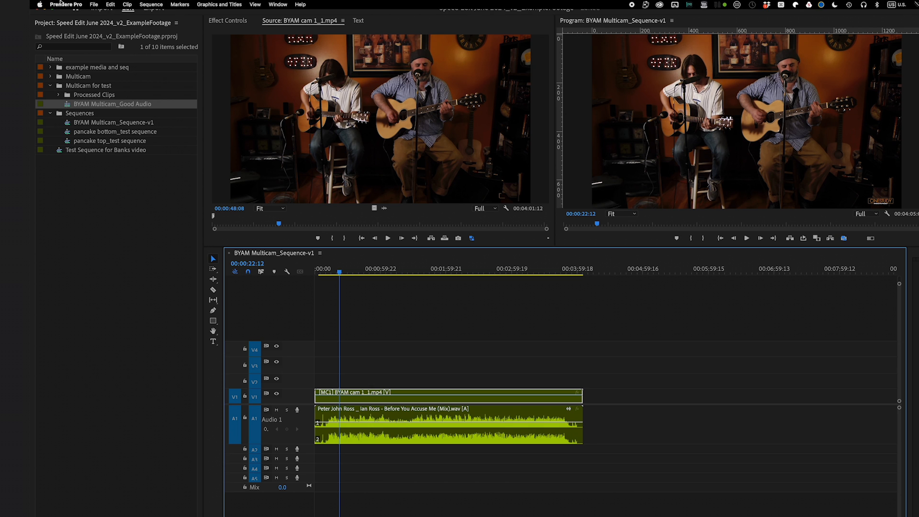
- Open Keyboard Shortcuts and view the Shift-modified shortcuts on the keyboard layout
left_click(62, 4)
left_click(70, 42)
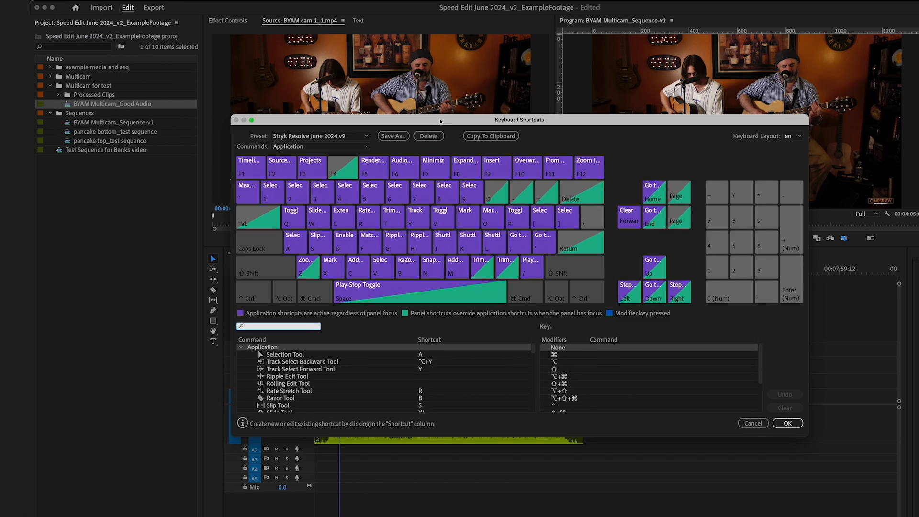
left_click_drag(439, 124, 436, 165)
left_click(273, 316)
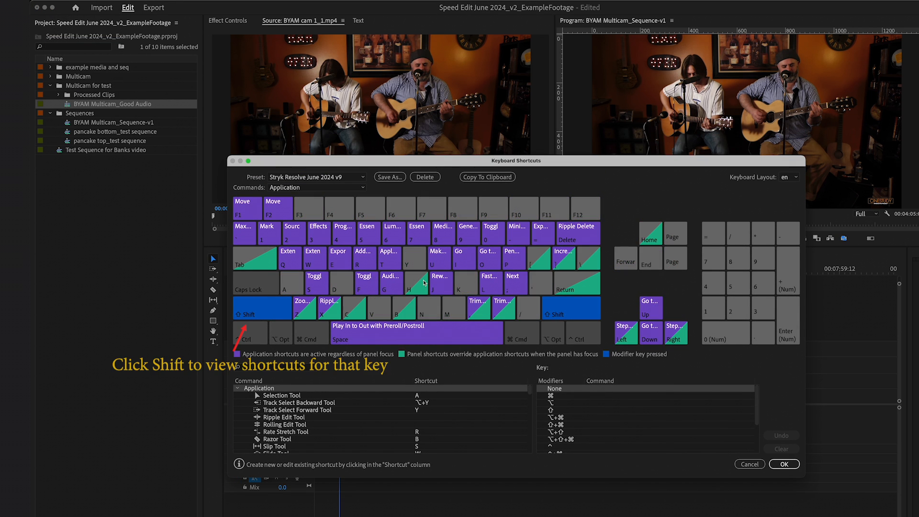
left_click(492, 236)
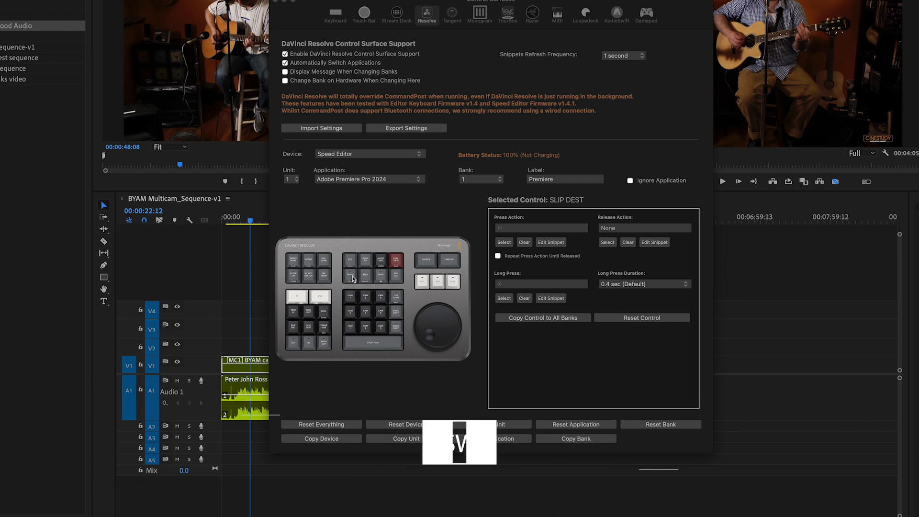
- Switch to CommandPost and inspect the Speed Editor TRANS key's long-press action and its bank 3 assignment
left_click(352, 276)
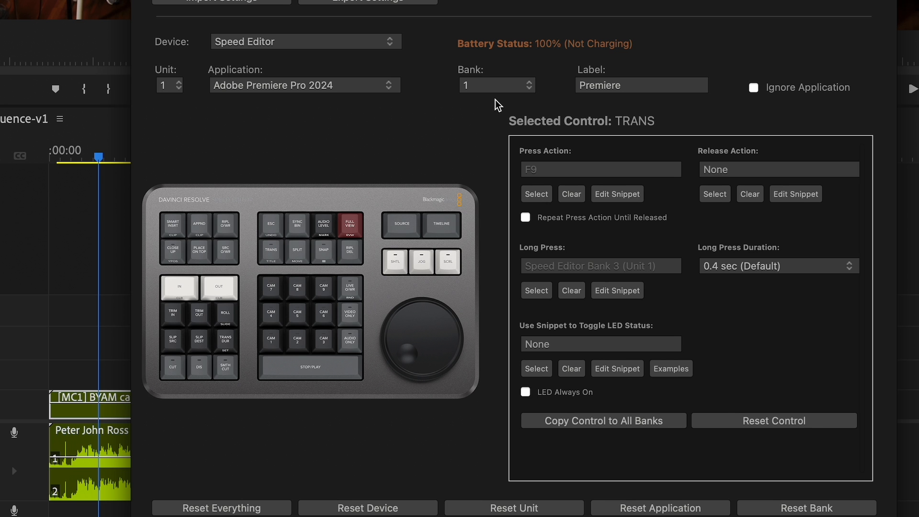
left_click(480, 180)
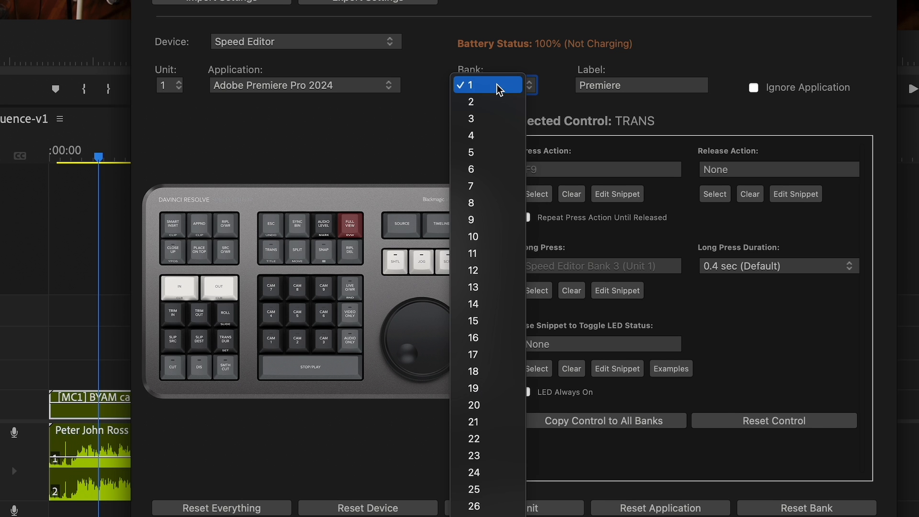
left_click(496, 113)
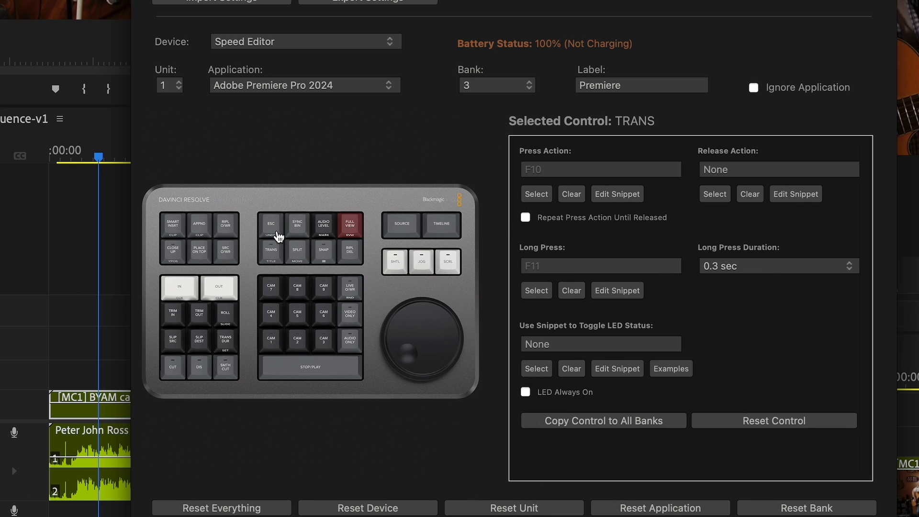
left_click(271, 224)
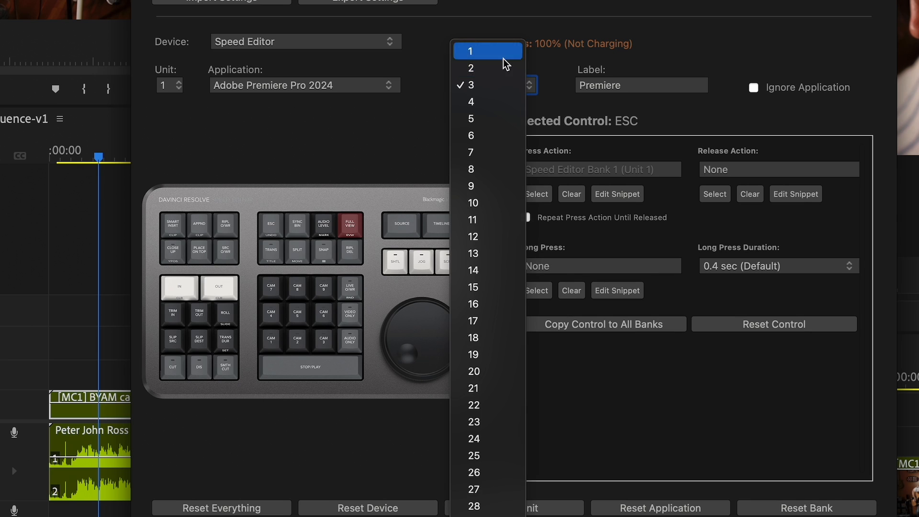
- Inspect the ESC and TRANS key assignments in bank 1, then view bank 3
left_click(473, 49)
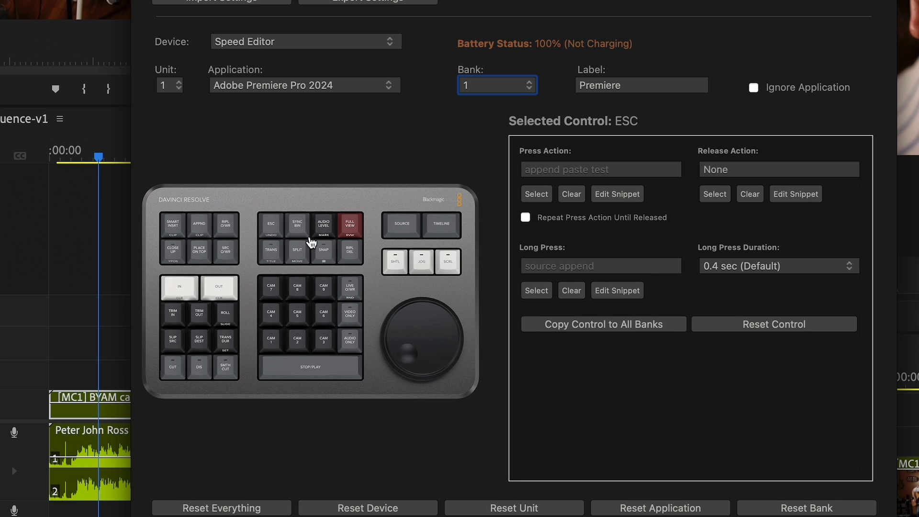
left_click(266, 258)
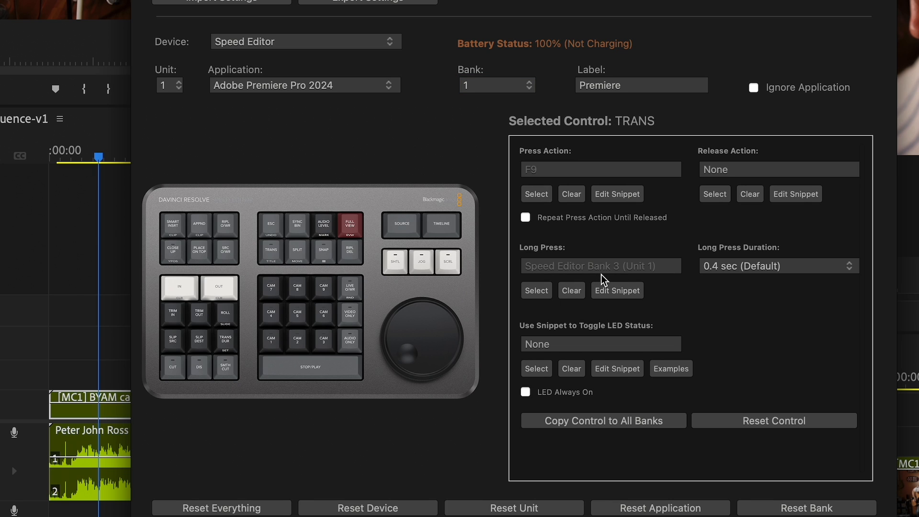
left_click(472, 85)
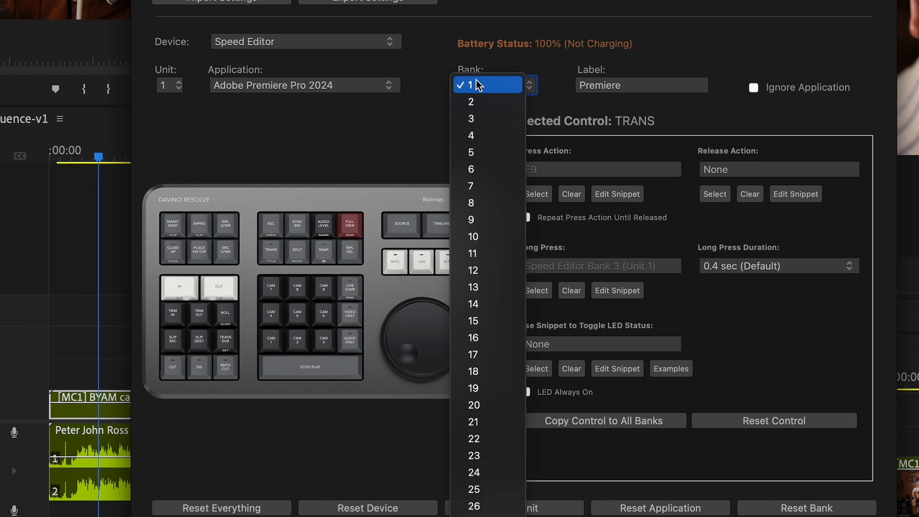
left_click(477, 117)
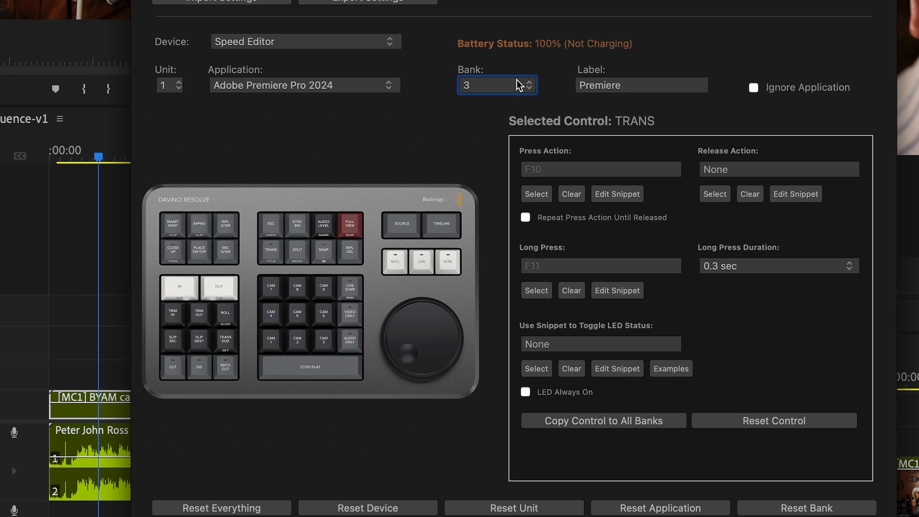
- Review bank 3's ESC and camera key assignments, then turn on the Program Monitor's multi-camera view
left_click(276, 228)
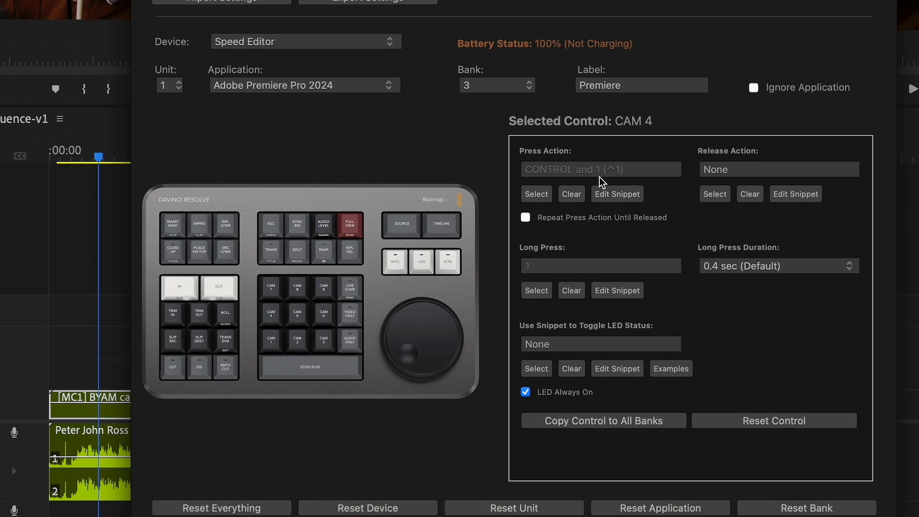
left_click(302, 316)
left_click(281, 320)
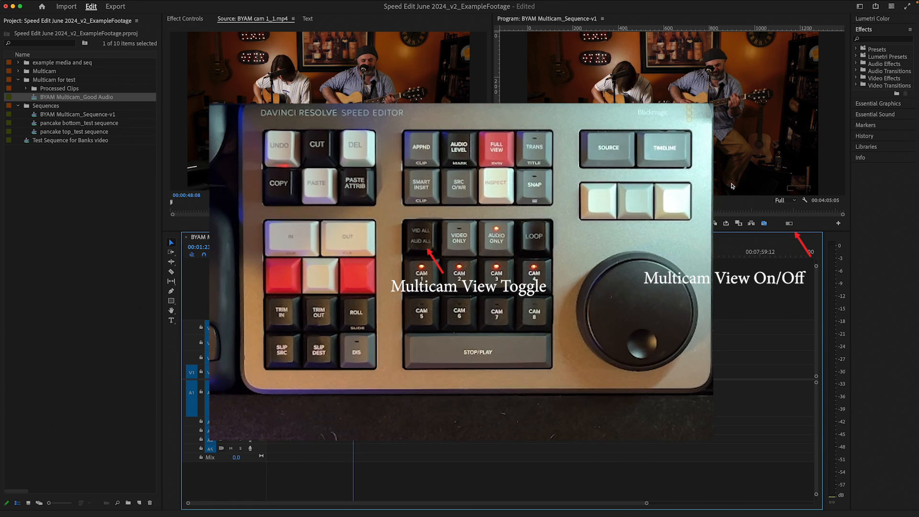
left_click(789, 223)
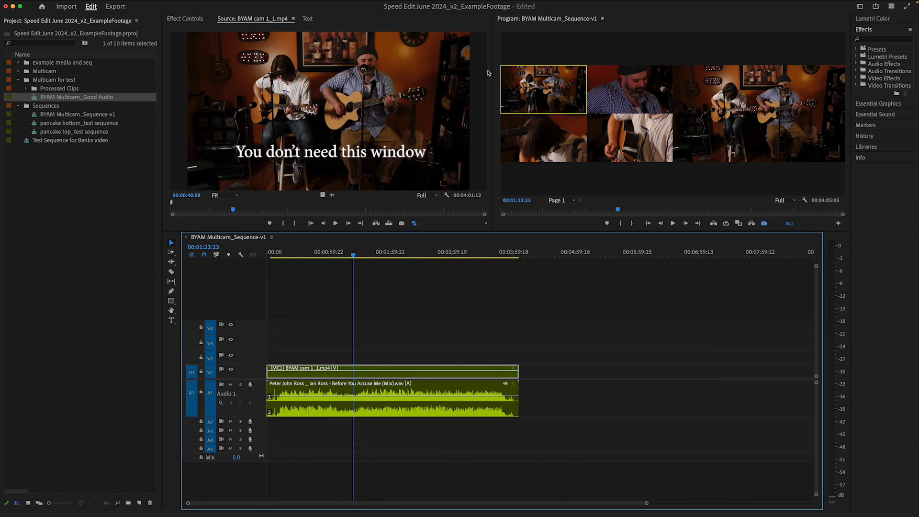
- Enlarge the Program Monitor by shrinking the Source Monitor panel and the timeline panel
left_click_drag(492, 70, 214, 69)
left_click_drag(334, 232, 334, 338)
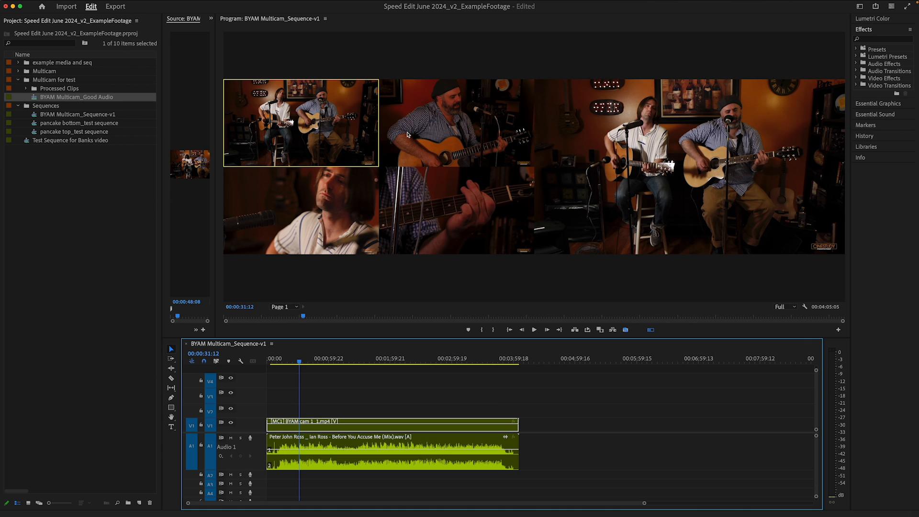
- Try switching the multicam clip to camera 2 and back to camera 1, returning the playhead to the start
left_click(432, 127)
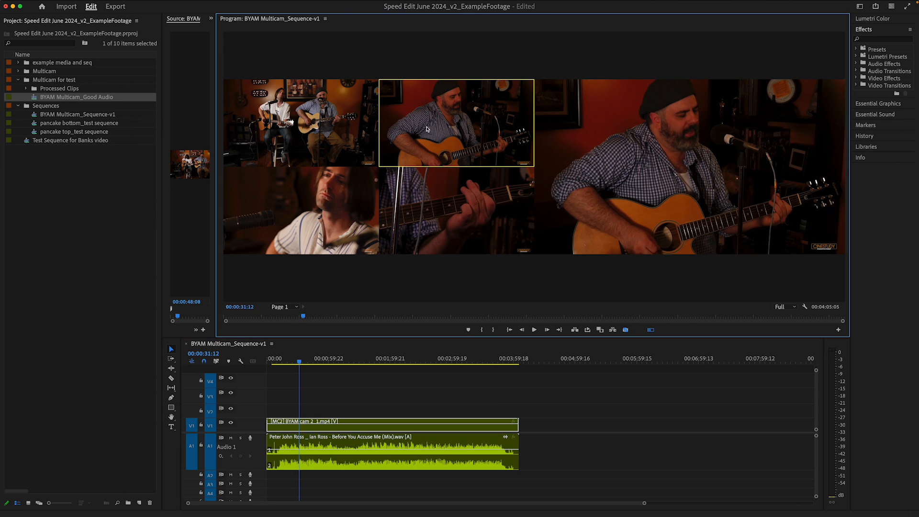
left_click_drag(343, 363, 353, 363)
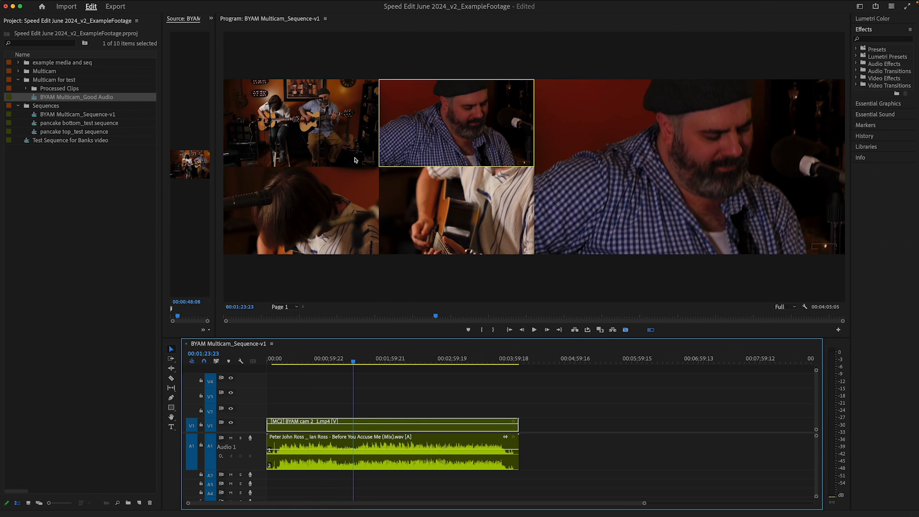
left_click(344, 146)
left_click_drag(334, 367, 275, 365)
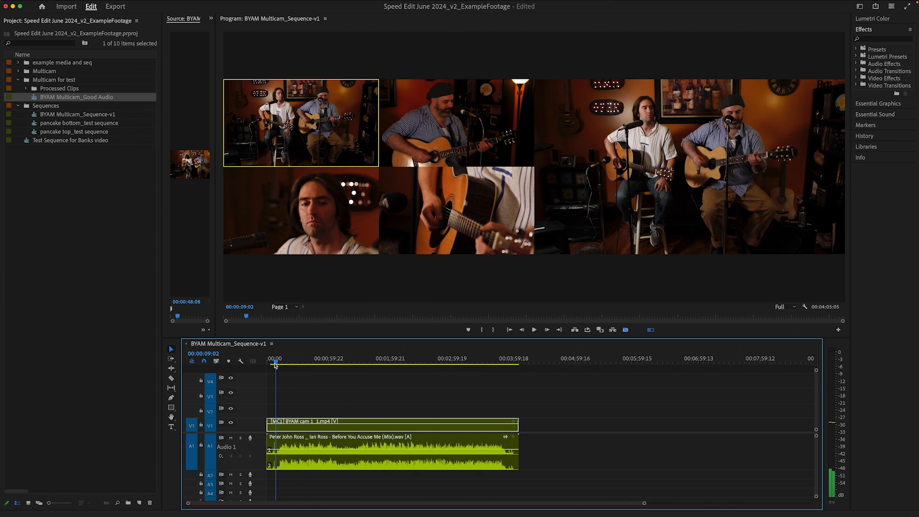
- Zoom into the timeline and play the opening clapboard section in slow motion
key("equal")
key("equal")
key("equal")
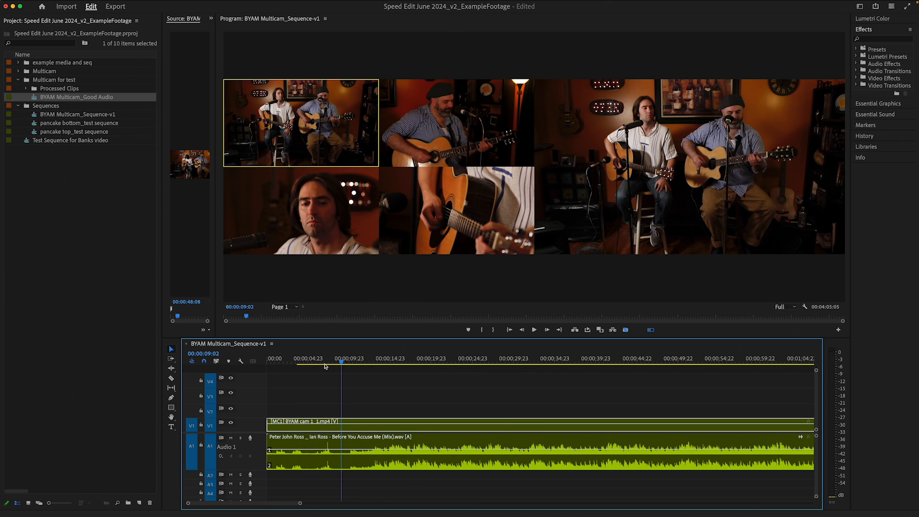
left_click(320, 363)
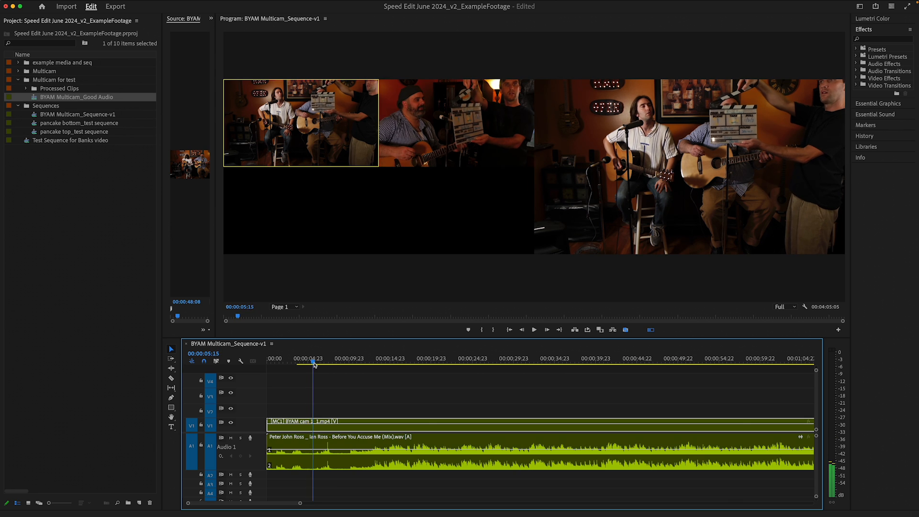
left_click_drag(321, 363, 326, 364)
key("shift+l")
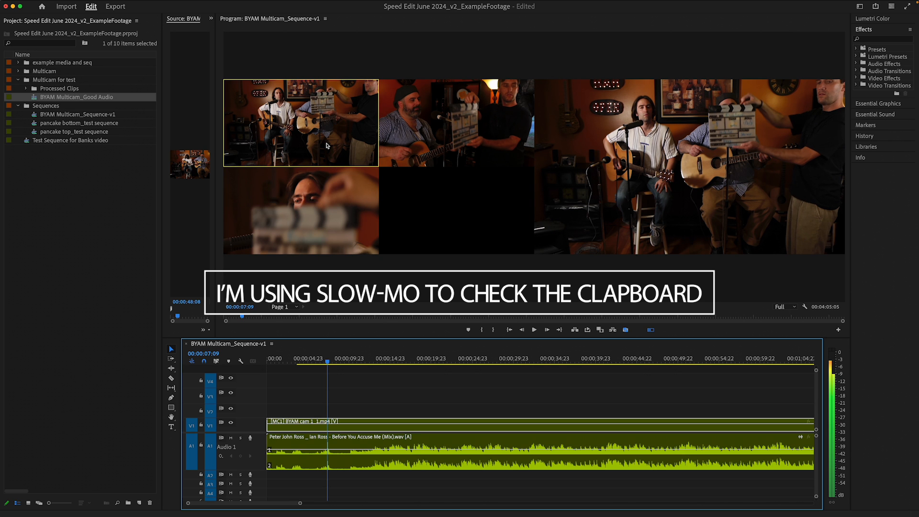
- Place the playhead at the beginning of the song and ripple-trim away everything before it
left_click(357, 364)
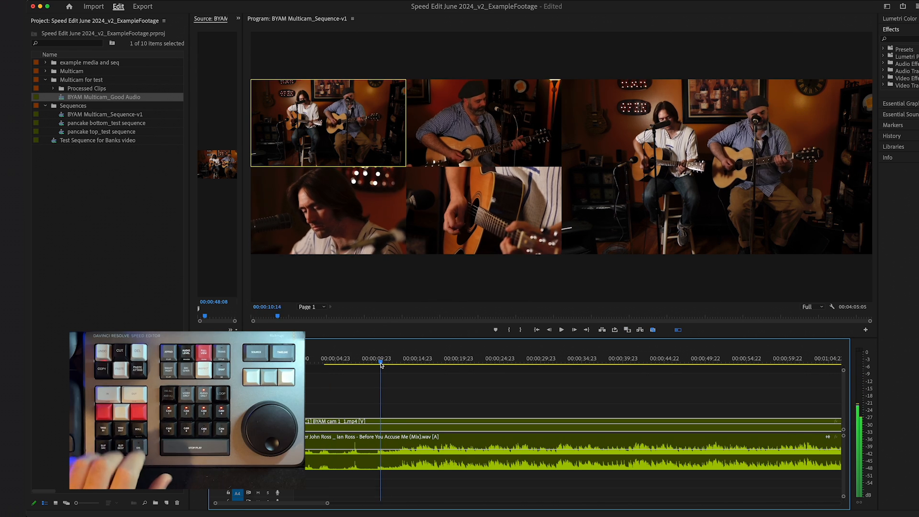
left_click_drag(381, 365, 376, 366)
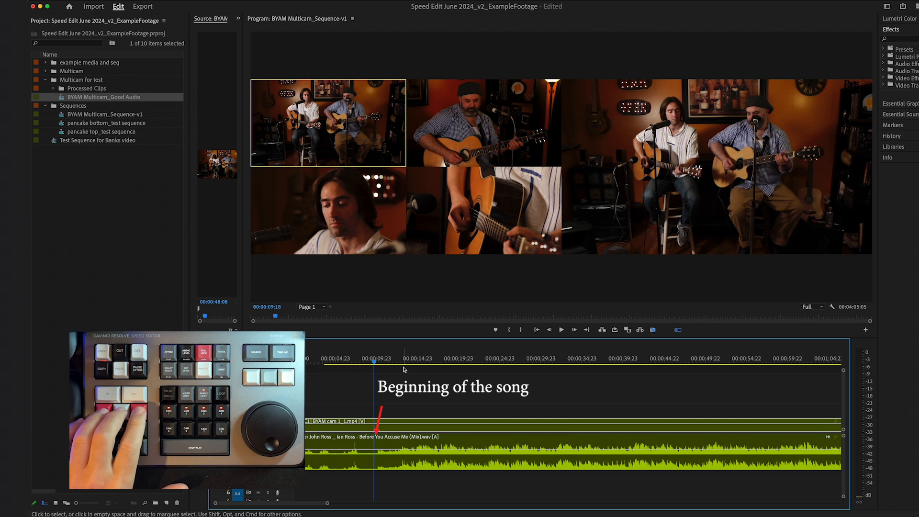
key("space")
left_click(384, 365)
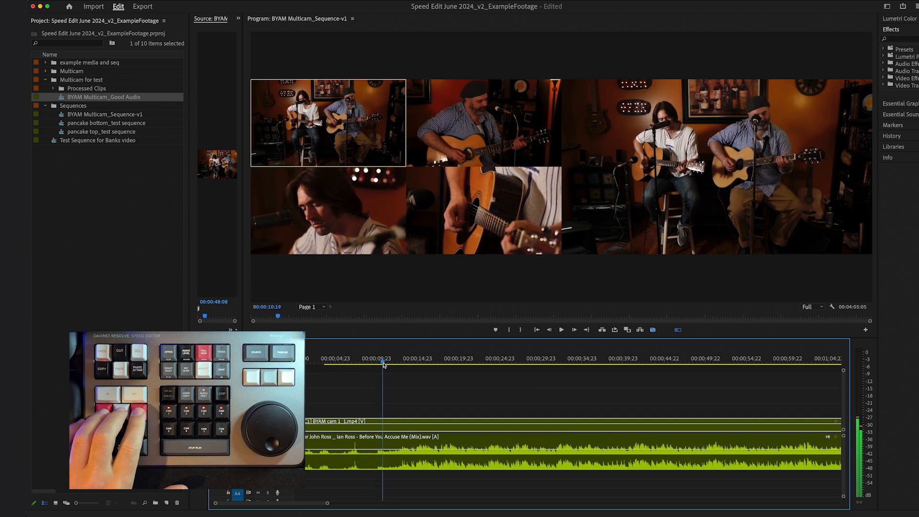
left_click_drag(385, 365, 376, 365)
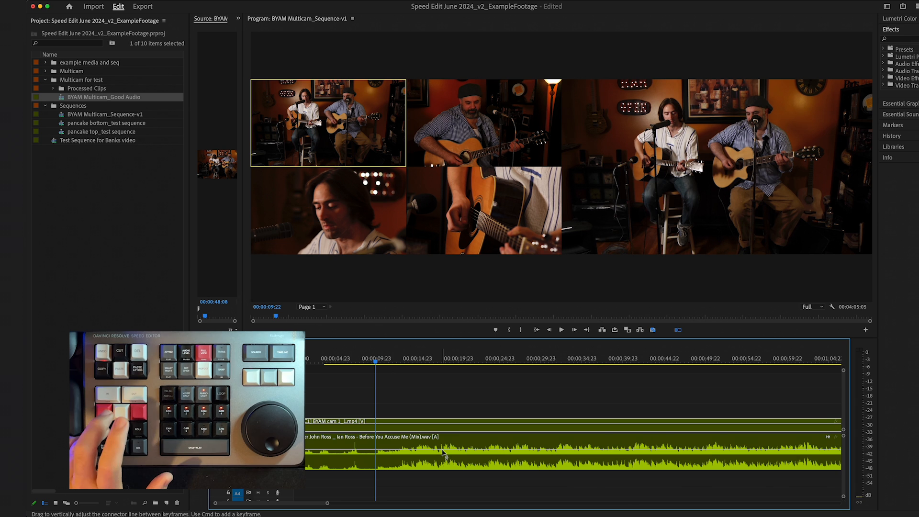
key("q")
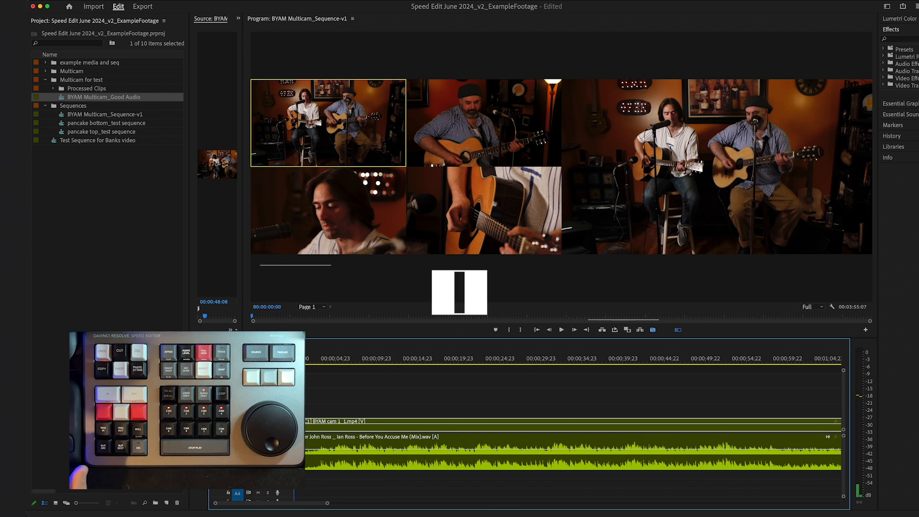
- Play the sequence from the start and live-switch between cameras 2, 1, 3 and 1, then stop to commit the cuts
key("space")
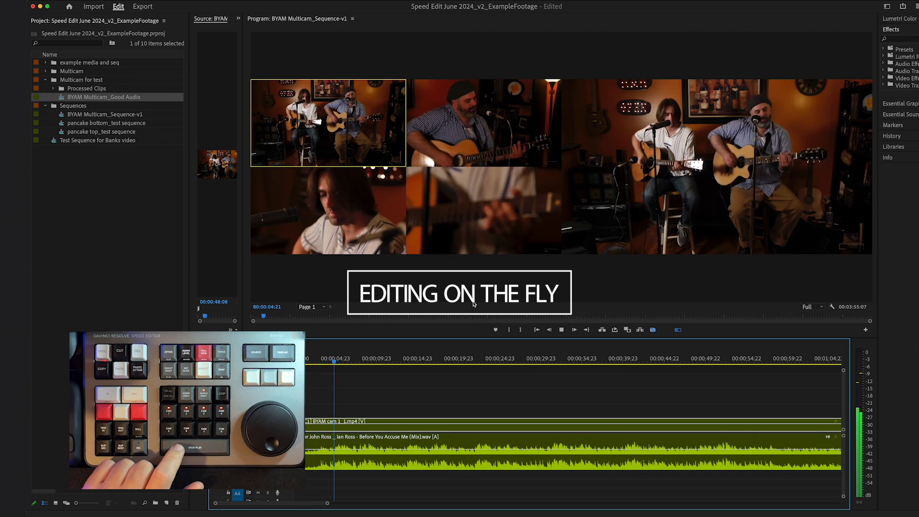
key("space")
left_click_drag(327, 363, 331, 360)
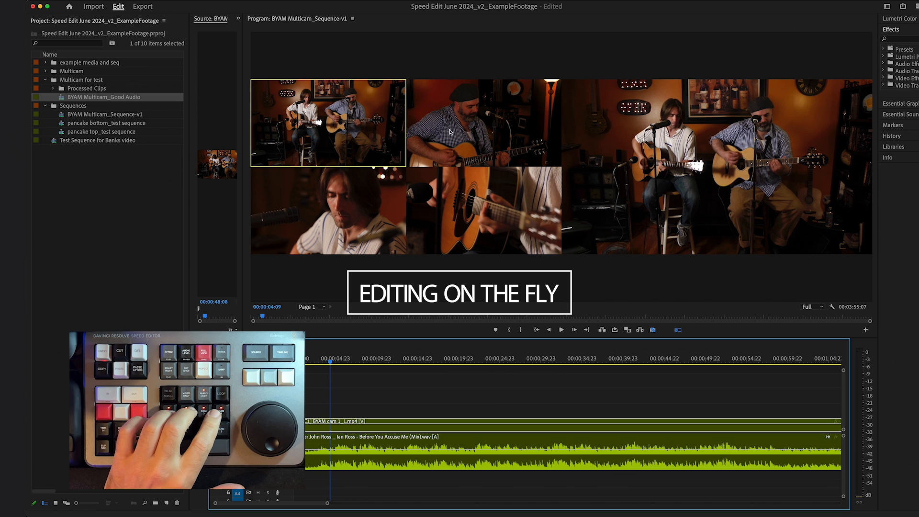
key("Home")
key("space")
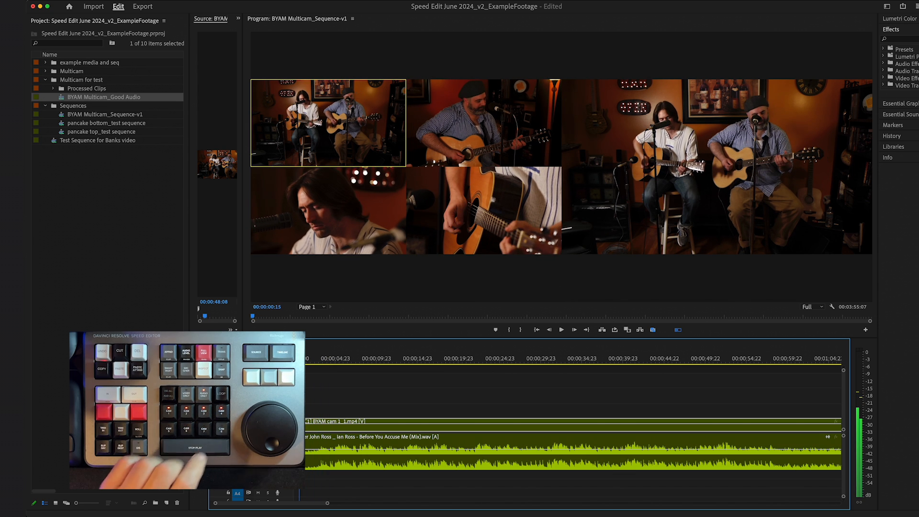
key("space")
key("space")
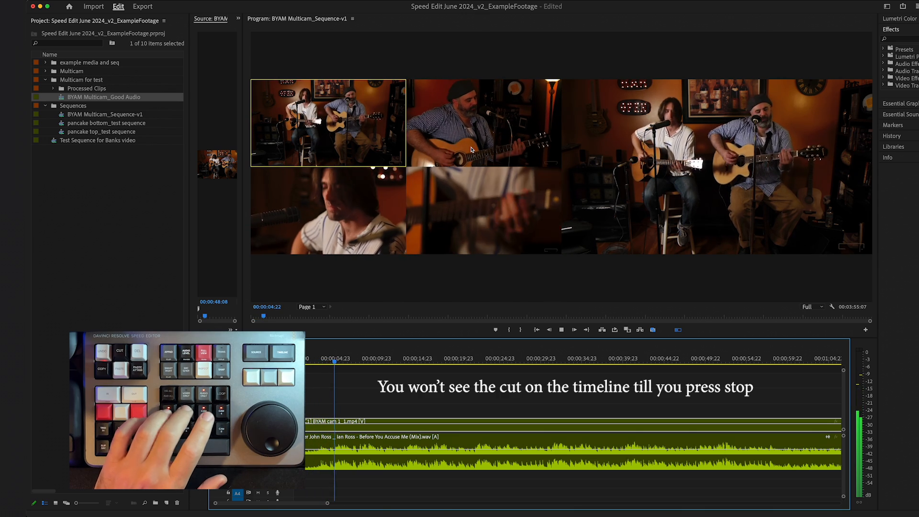
left_click(471, 150)
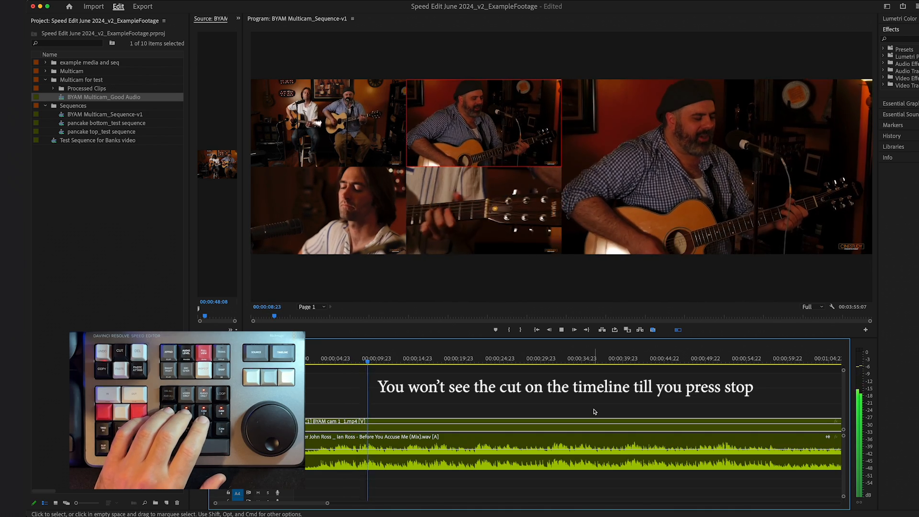
key("1")
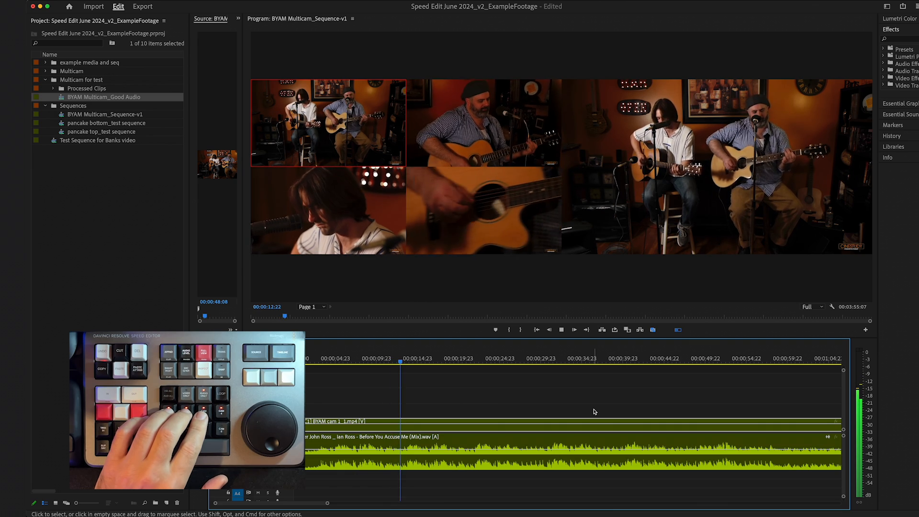
key("2")
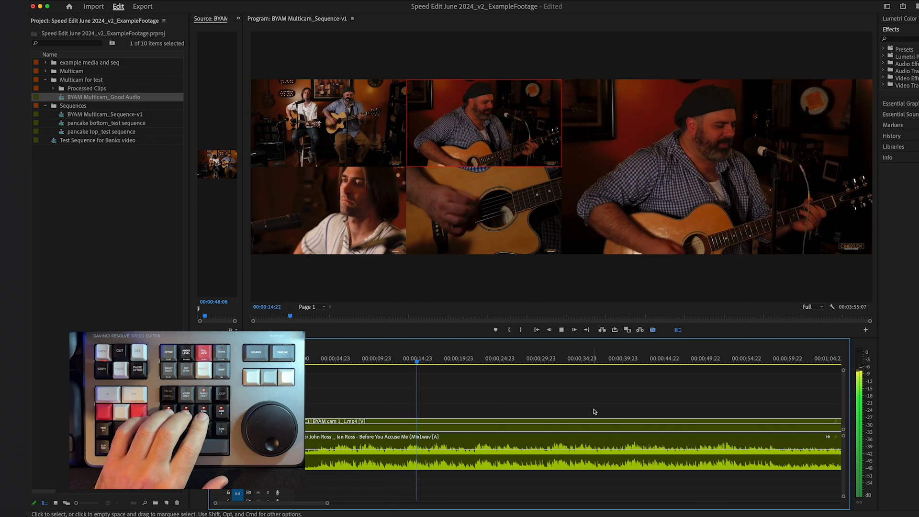
key("1")
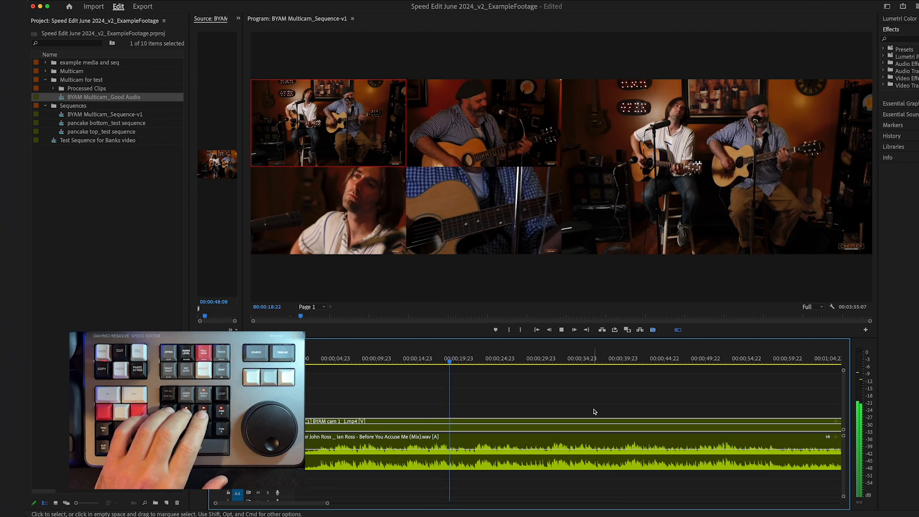
key("3")
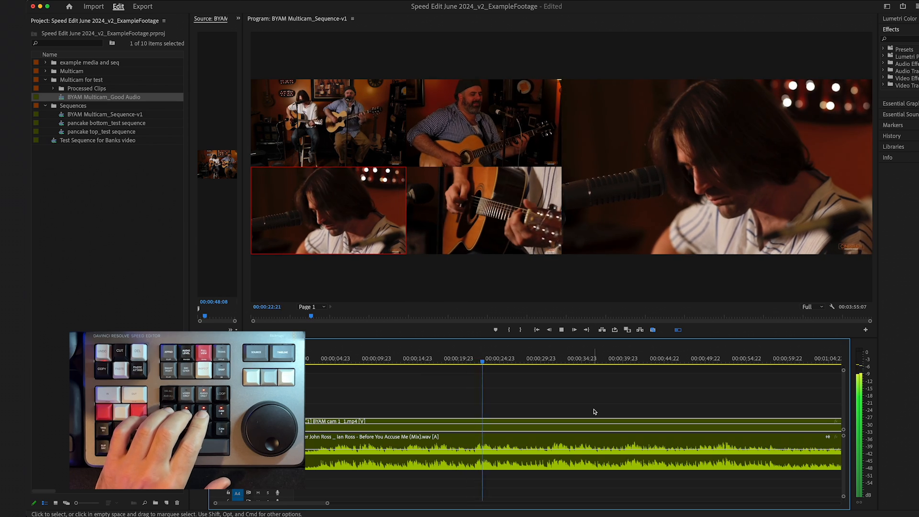
key("1")
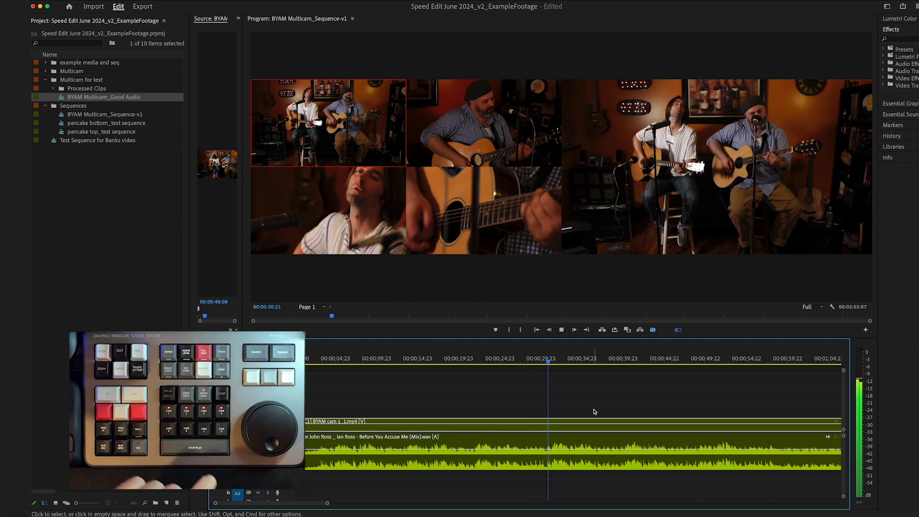
key("space")
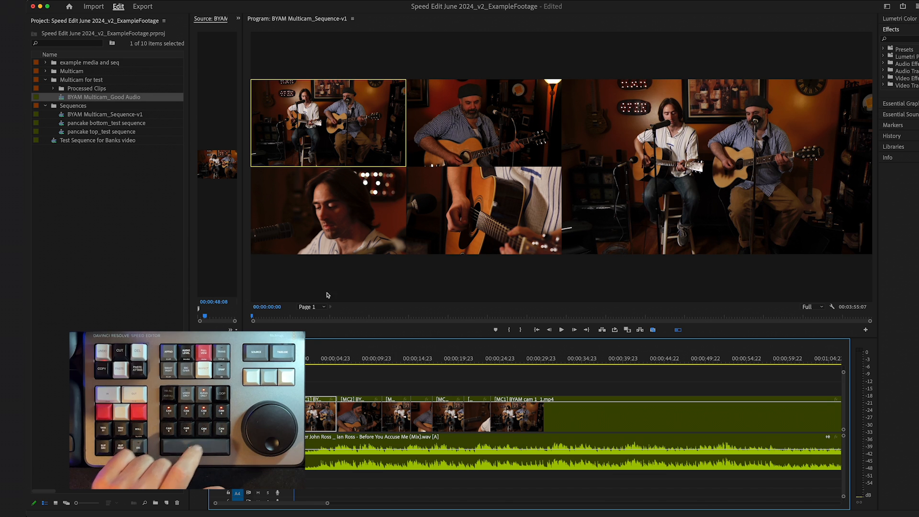
- Play the sequence again and live-switch to camera 2 and then camera 1 before stopping
key("space")
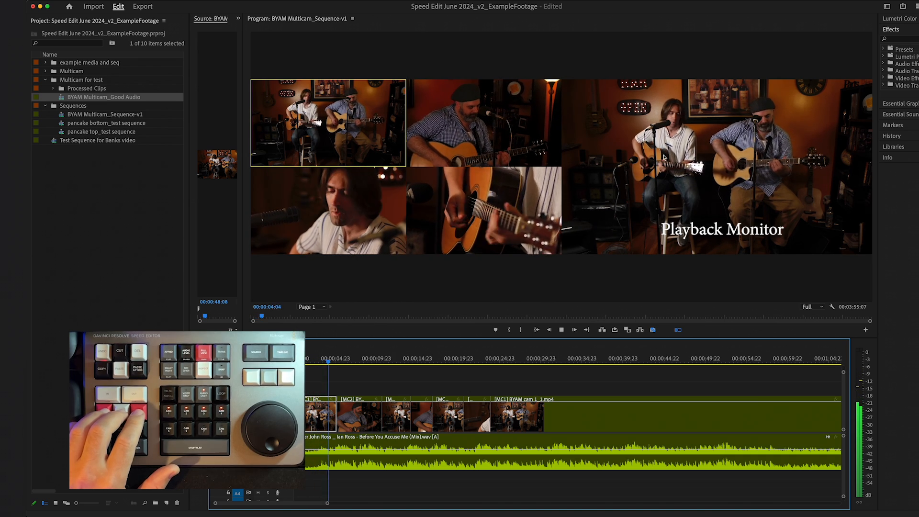
key("2")
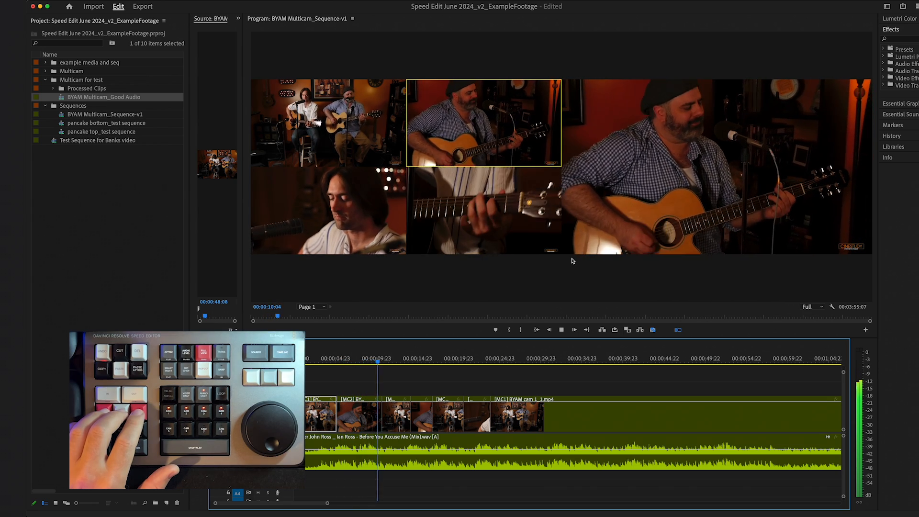
key("1")
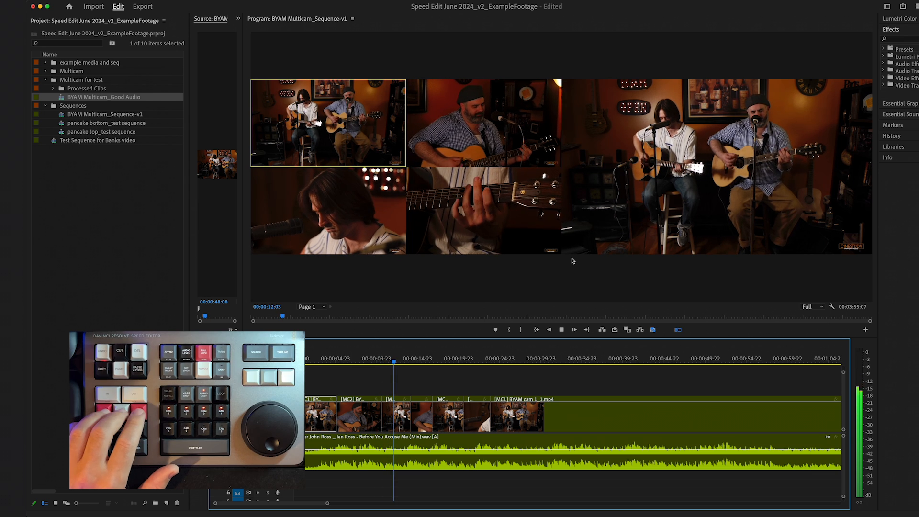
key("space")
- Select the first camera-switch edit point in trim mode and trim it 4 frames earlier
left_click_drag(348, 360, 342, 361)
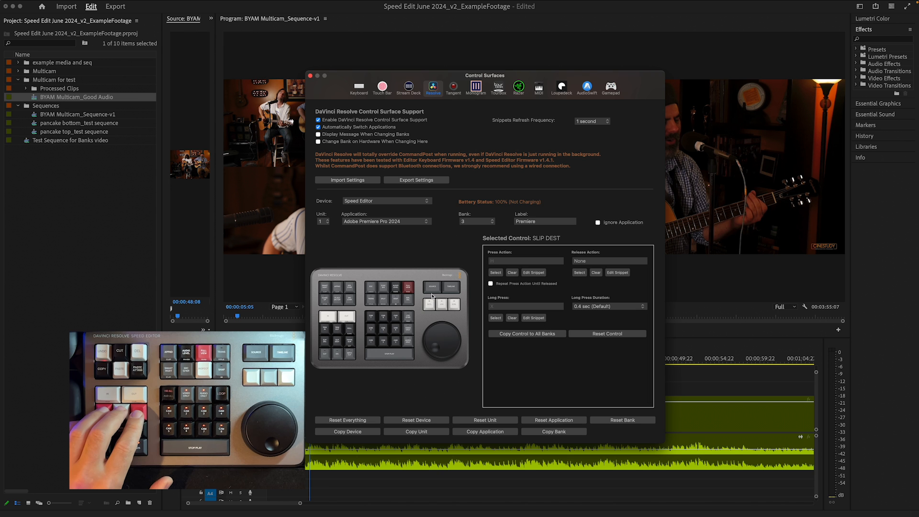
left_click(290, 283)
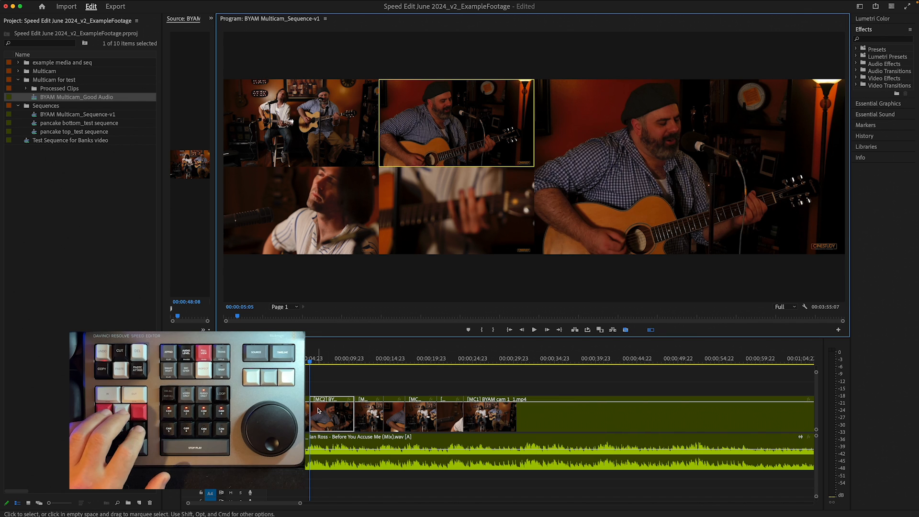
key("t")
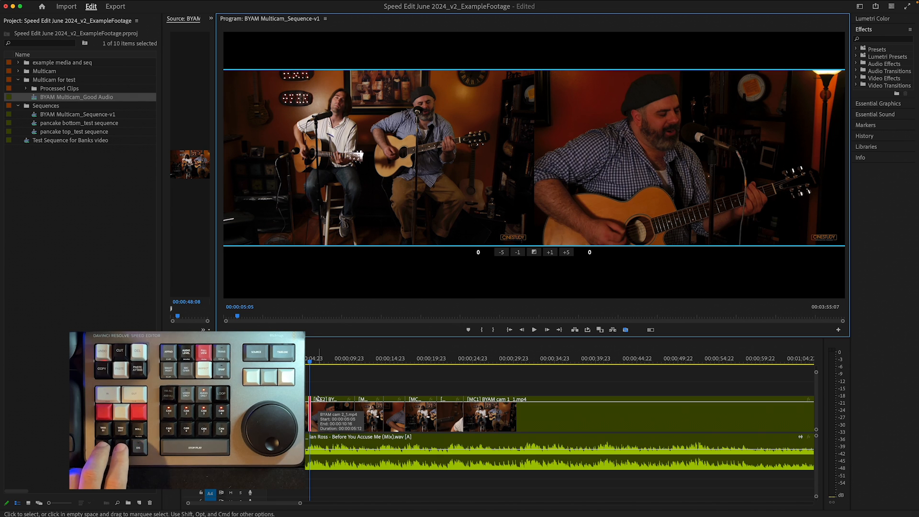
key("alt+Left")
key("alt+Left")
key("alt+Left")
key("alt+Left")
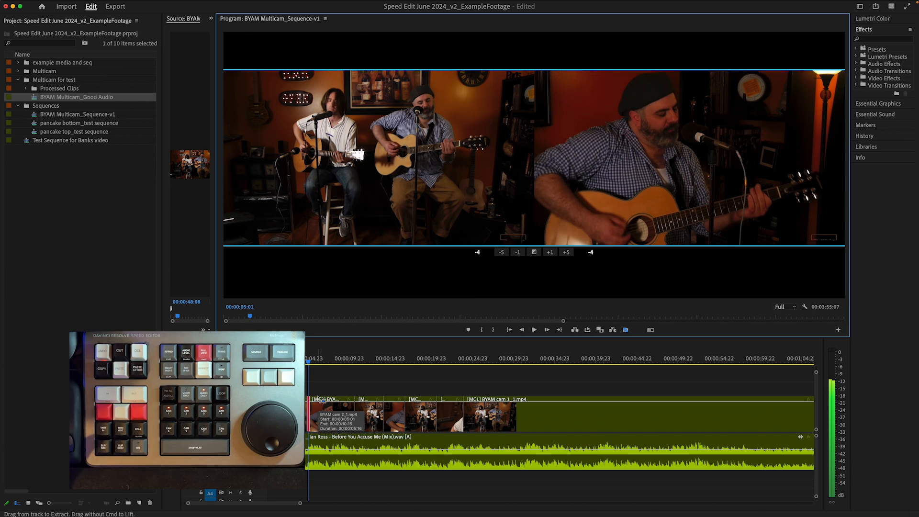
- Zoom into the timeline and trim the same edit point 3 frames earlier
left_click(375, 392)
key("=")
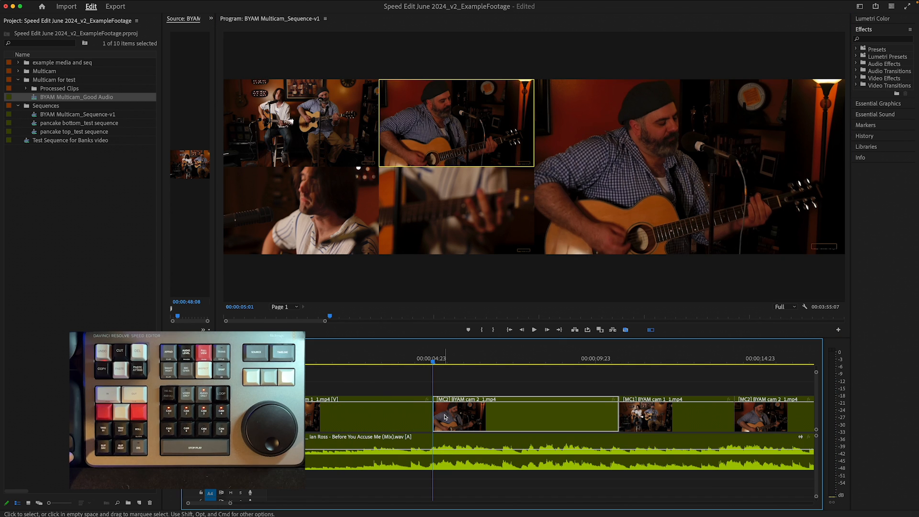
key("t")
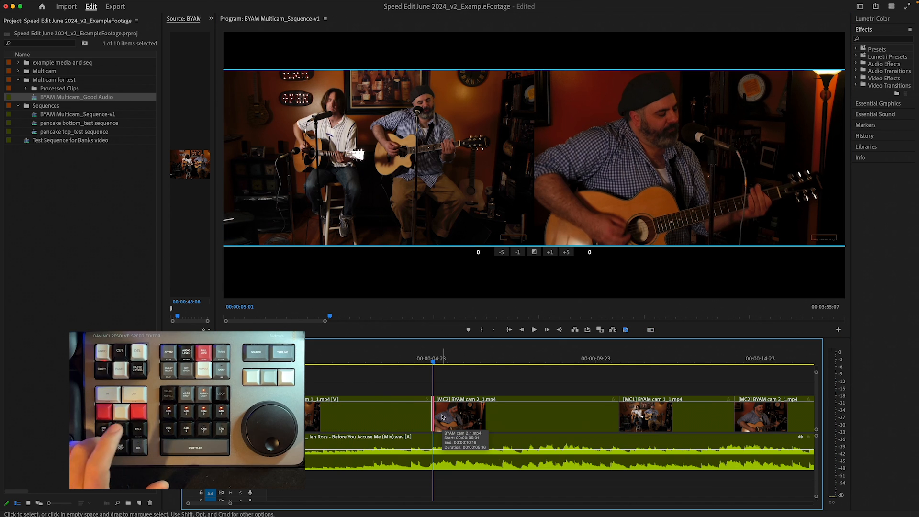
key("alt+Left")
key("alt+Left")
key("alt+Left")
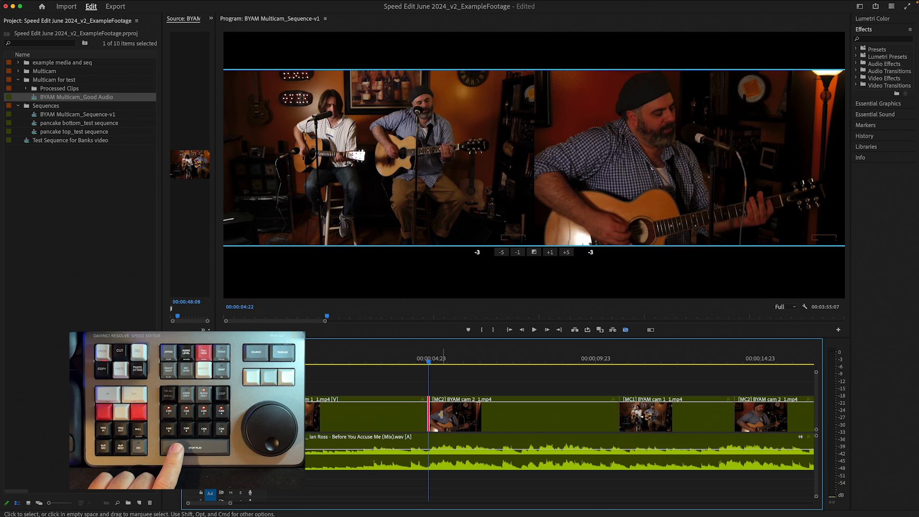
- Play back the trimmed edit to review it and select the camera 2 clip
key("space")
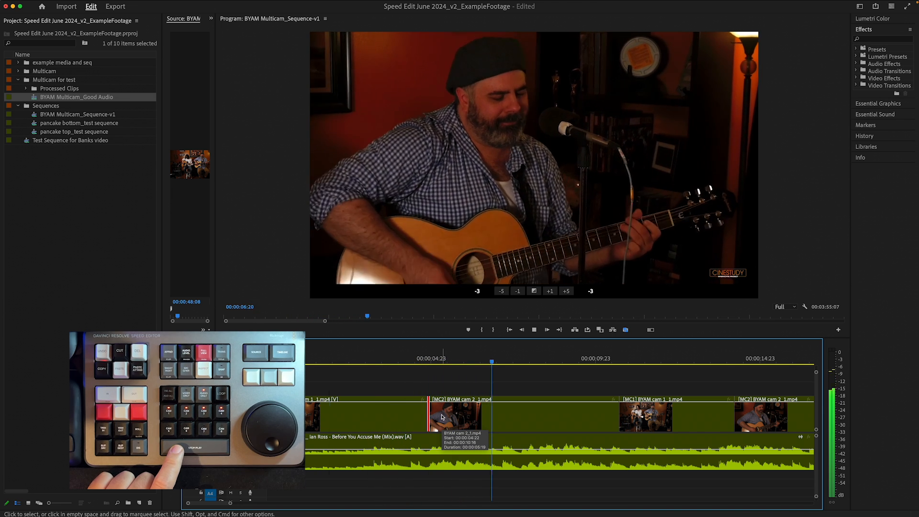
key("space")
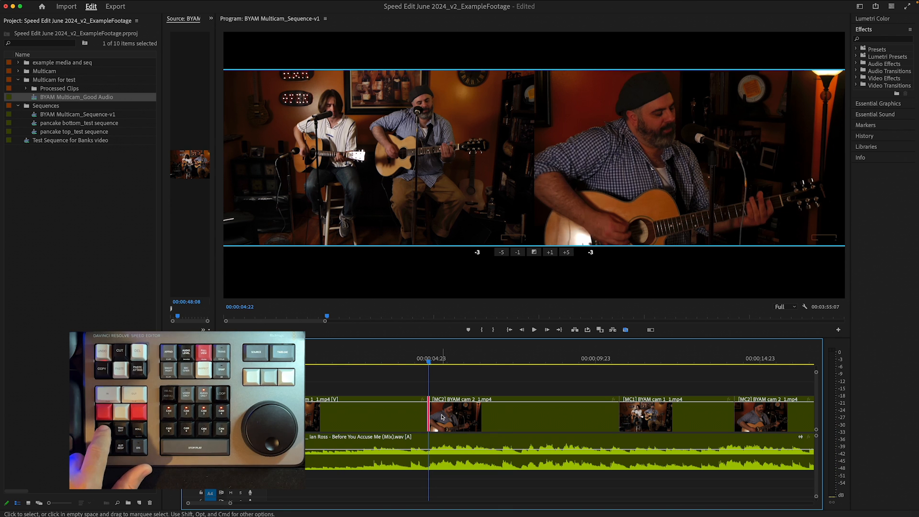
left_click(441, 417)
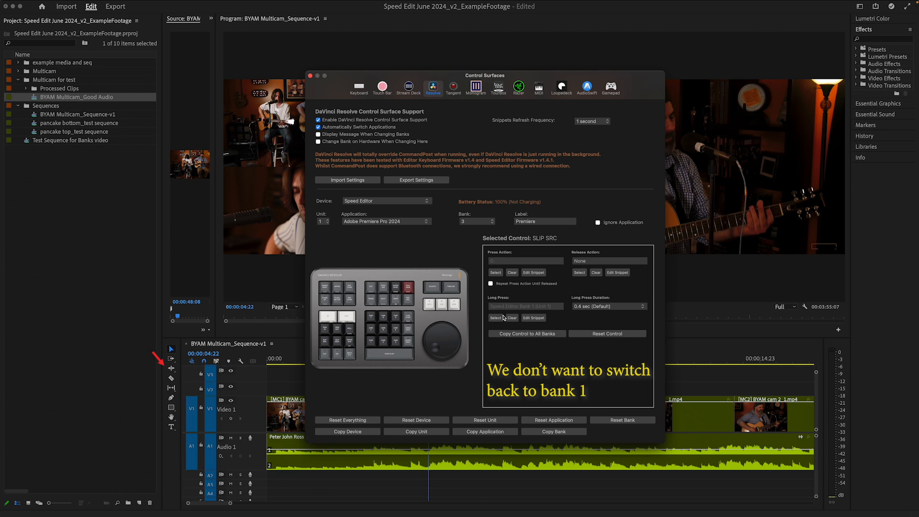
- Replace the SLIP SRC key's long press action with the Left Mouse Click action in the Speed Editor control surface settings
left_click(511, 317)
left_click(496, 318)
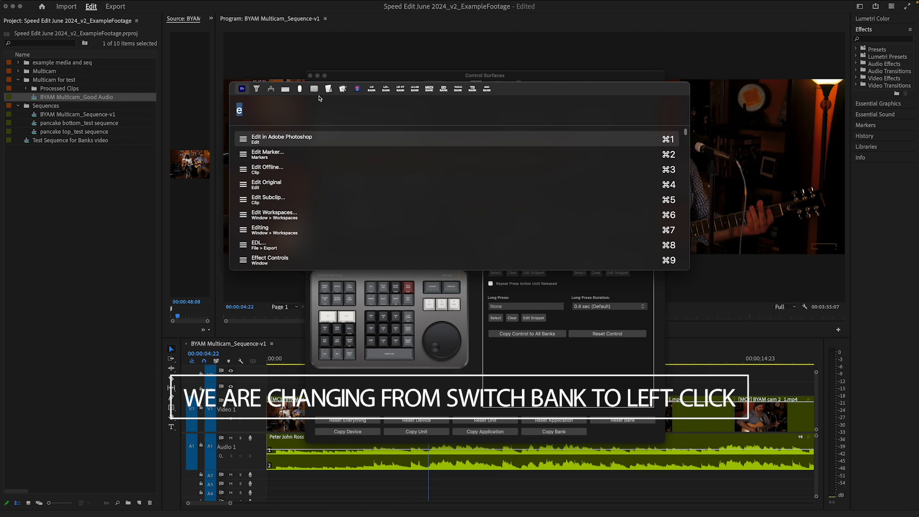
left_click(301, 89)
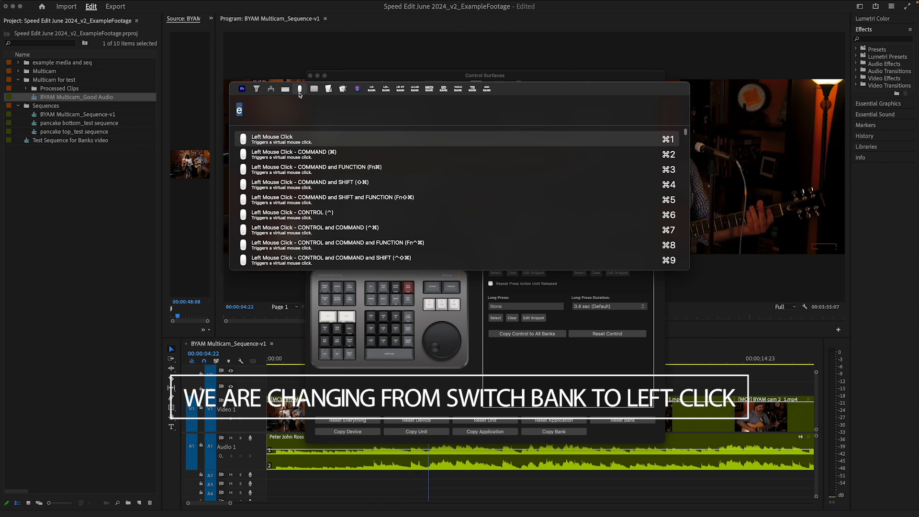
left_click(294, 142)
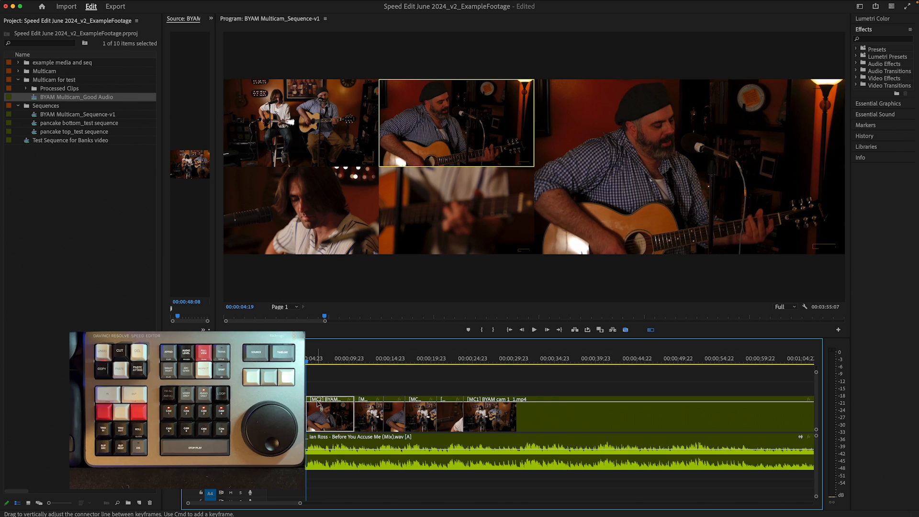
- Select the edit point at the start of the camera 2 clip in trim mode
key("equal")
key("equal")
key("equal")
key("minus")
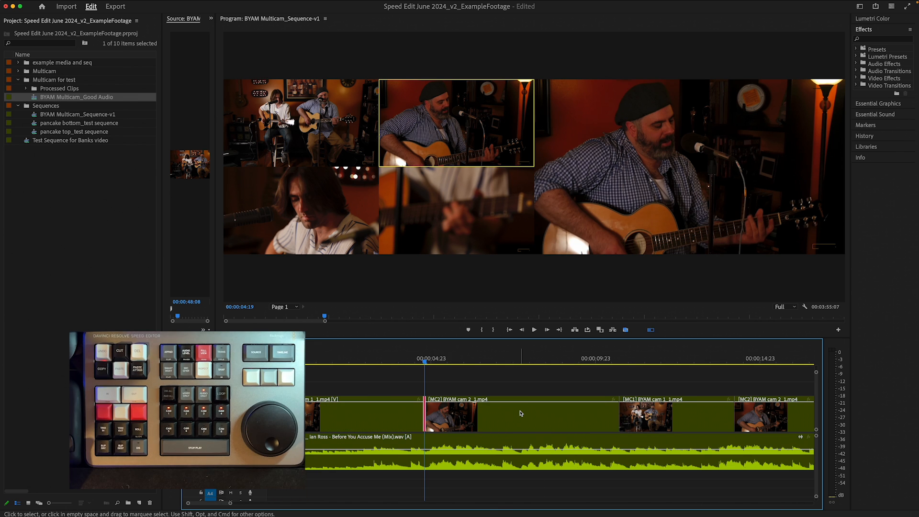
key("shift+t")
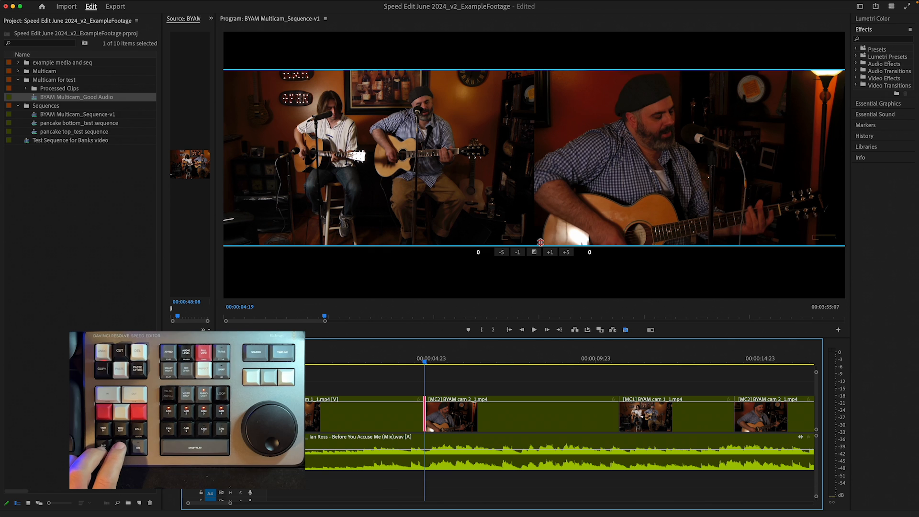
- Check which commands are assigned to the comma key in Keyboard Shortcuts
left_click(34, 4)
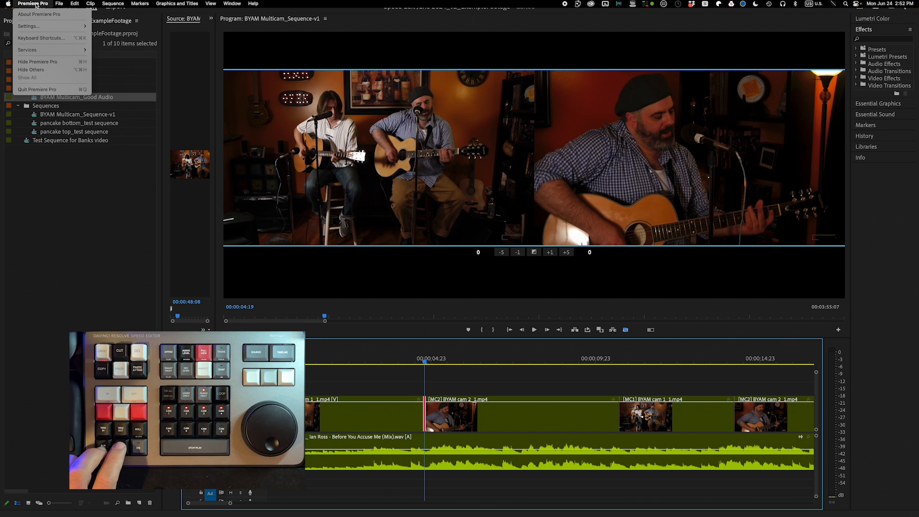
left_click(41, 38)
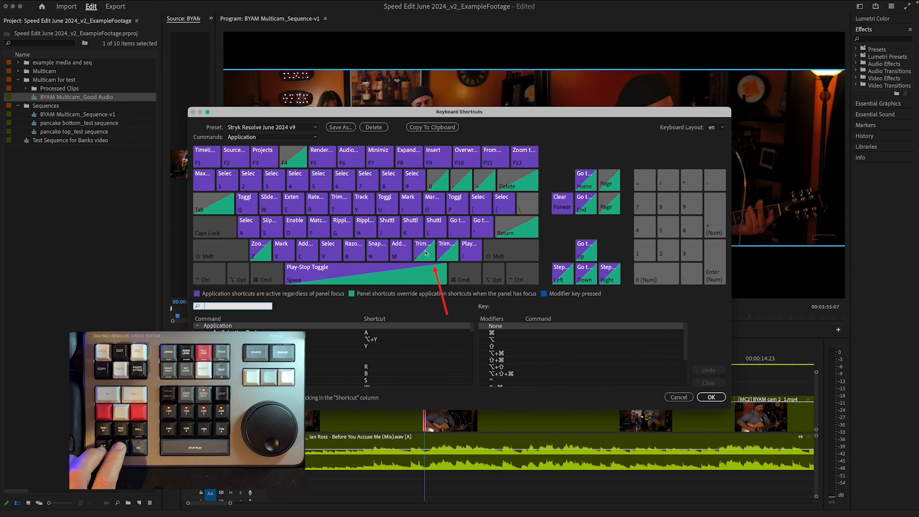
left_click(431, 253)
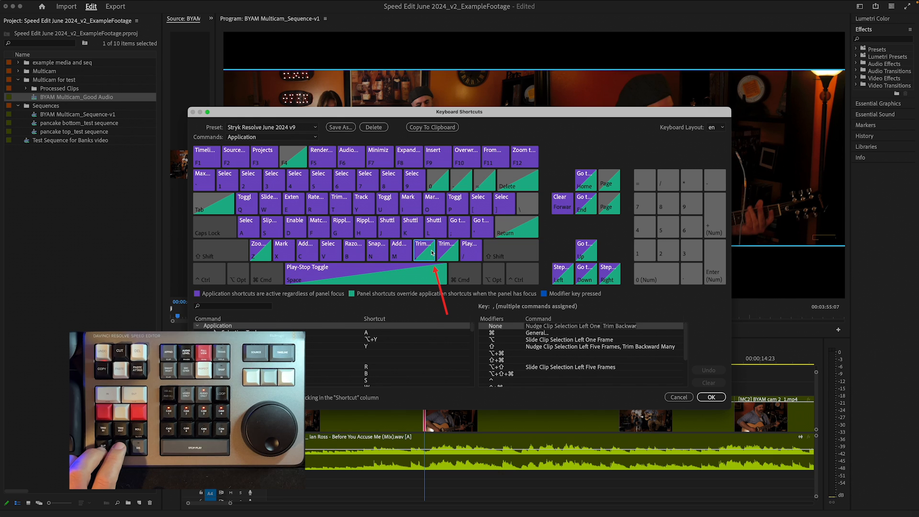
left_click(711, 397)
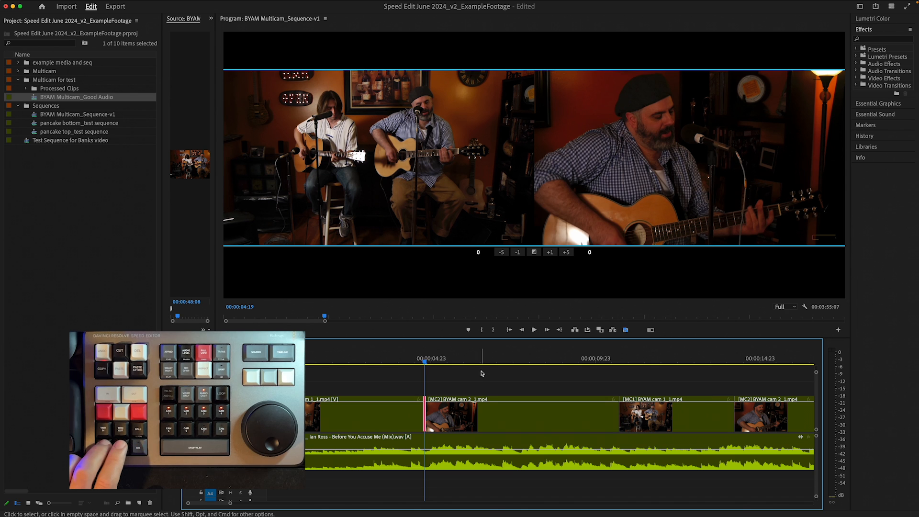
- Trim the camera 2 edit point 2 frames earlier and play it back to review
key("comma")
key("comma")
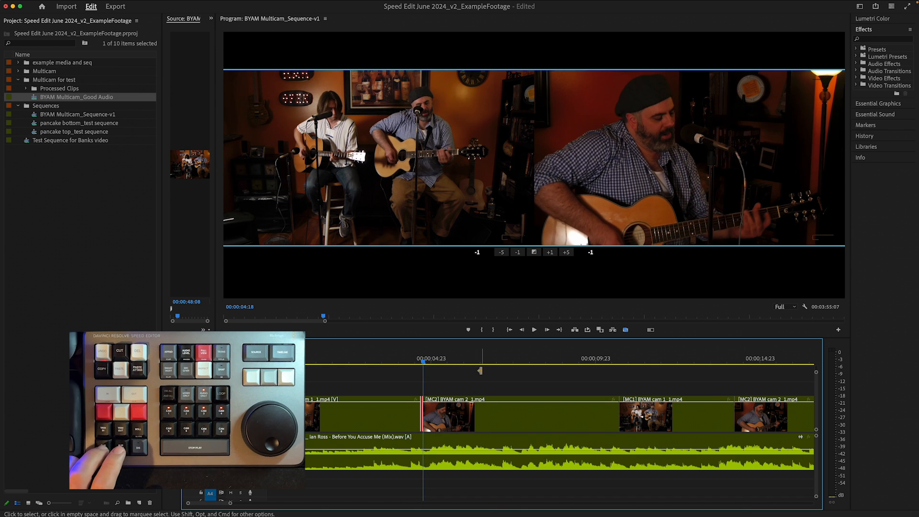
key("space")
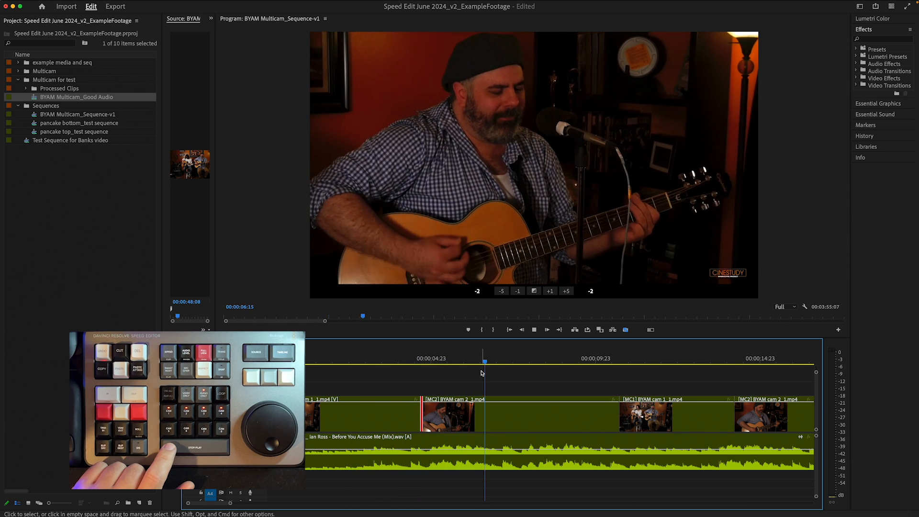
key("space")
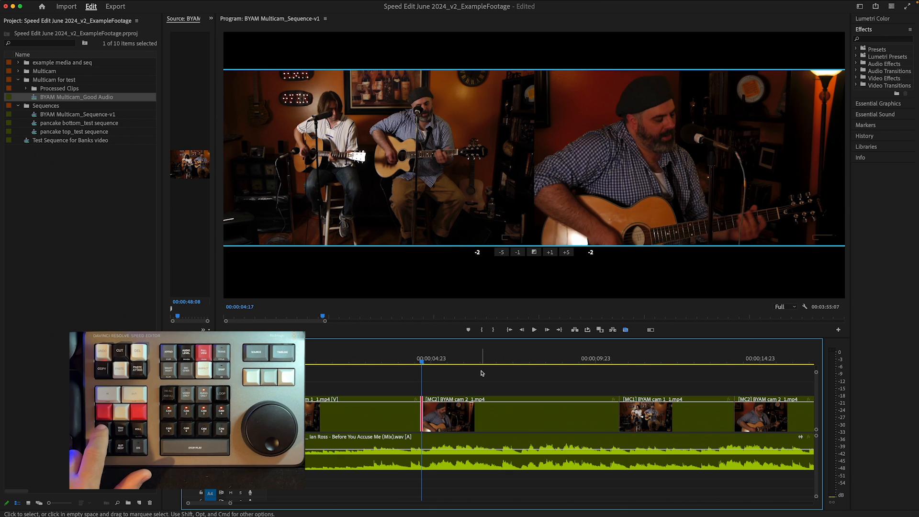
- Play back the sequence from before the camera 2 clip to review the trimmed cut
left_click(482, 373)
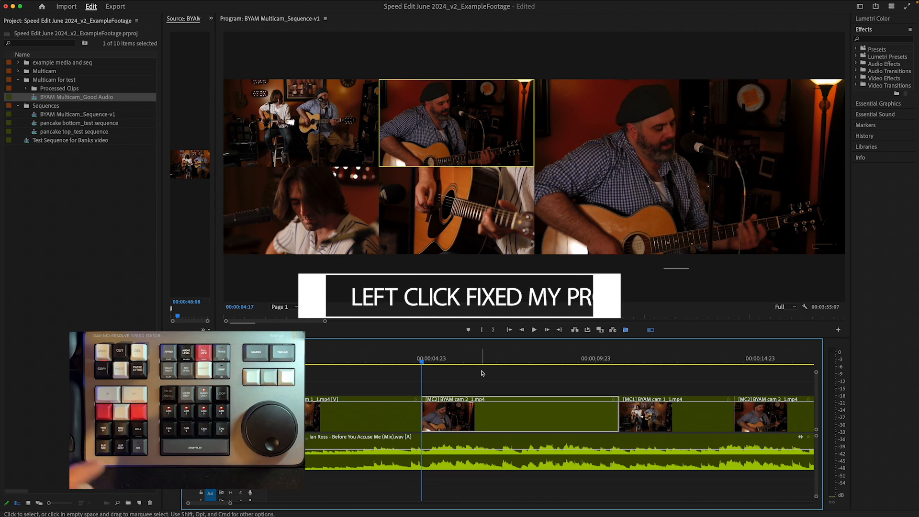
key("space")
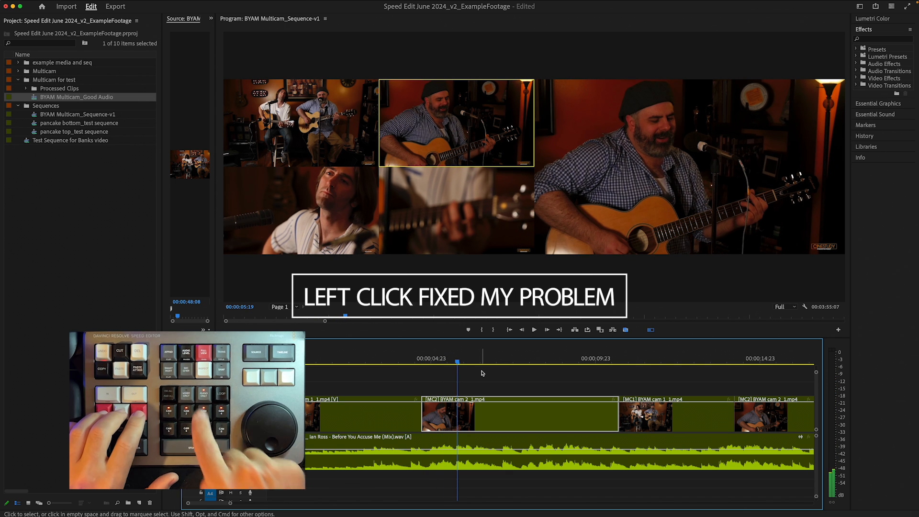
left_click(410, 359)
key("space")
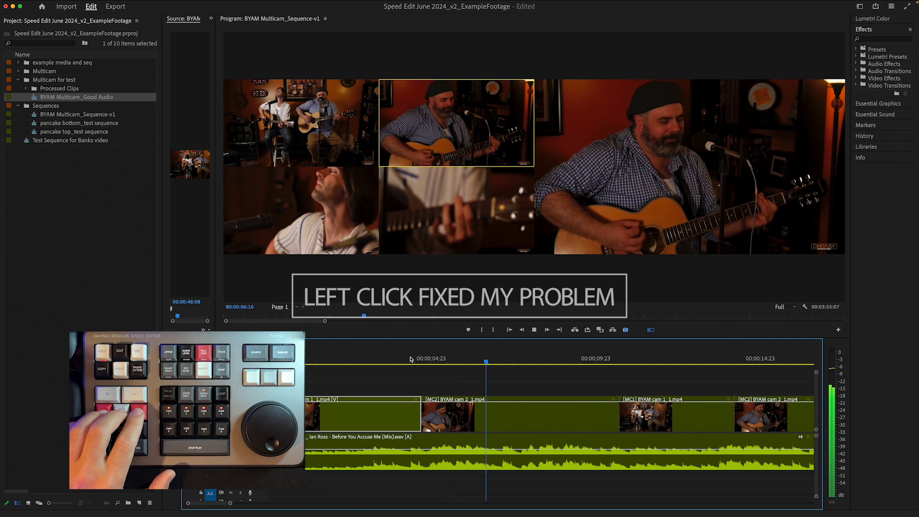
key("space")
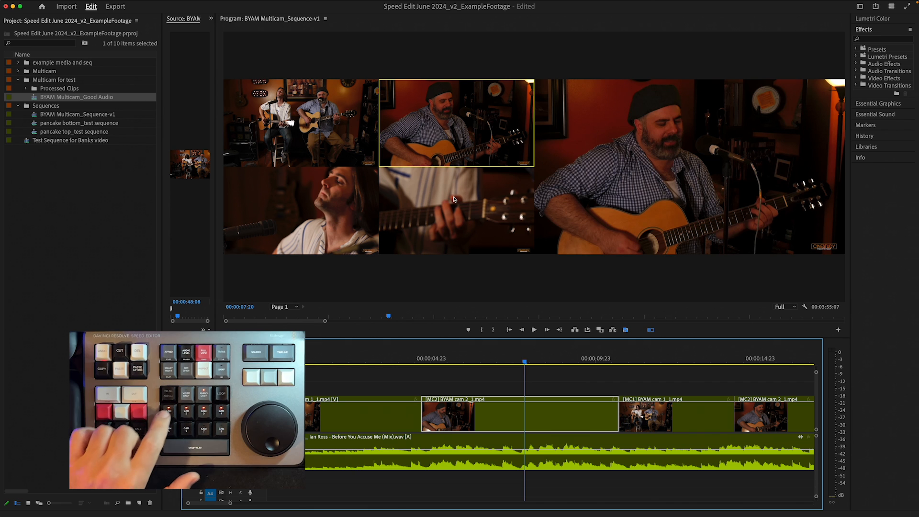
- Cut to camera 1 partway through the camera 2 clip and continue playback
key("1")
left_click(518, 363)
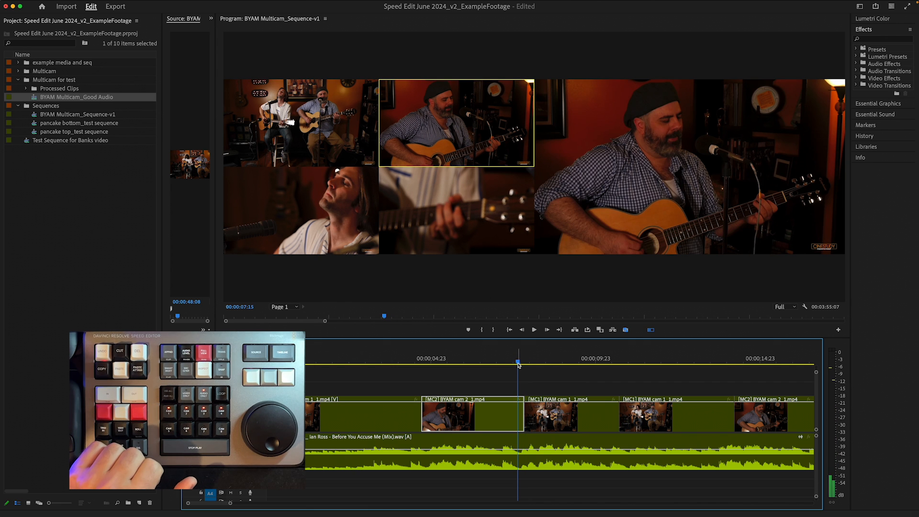
key("space")
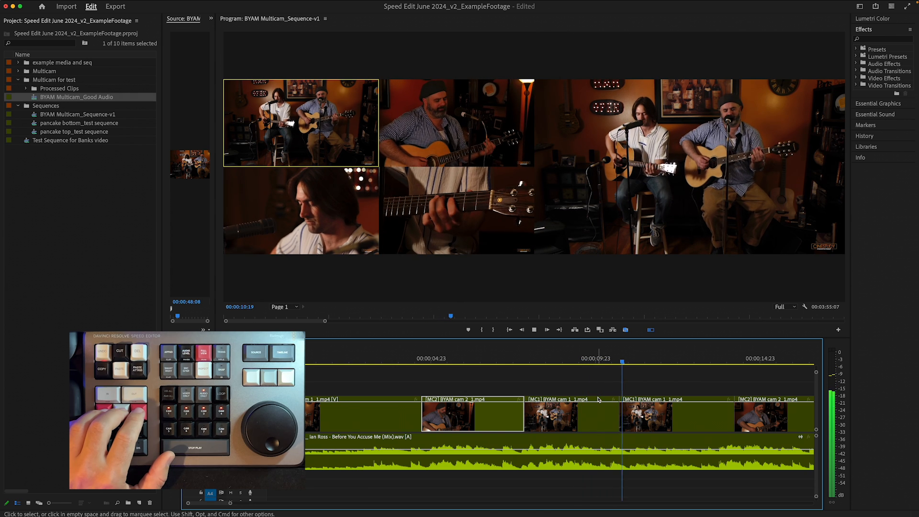
- Switch the second camera 1 clip to camera 2
left_click(662, 406)
scroll(652, 406, "right", 4)
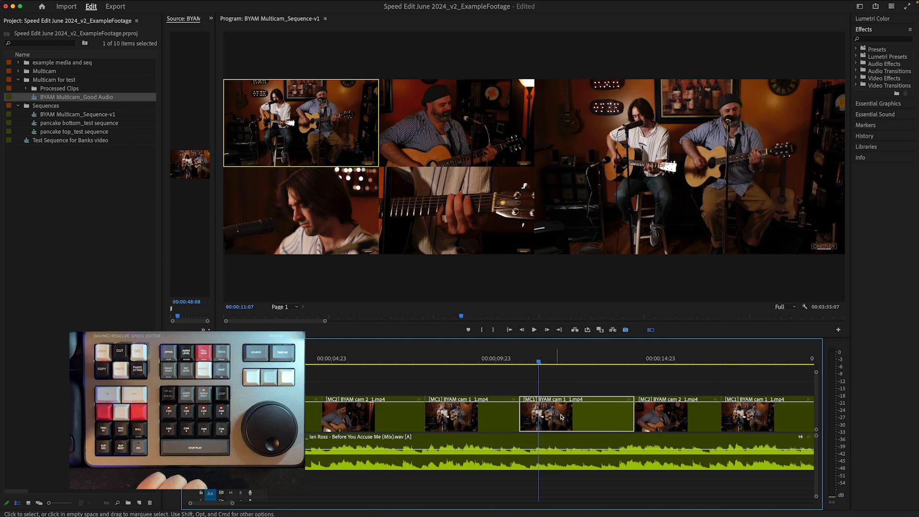
left_click(571, 360)
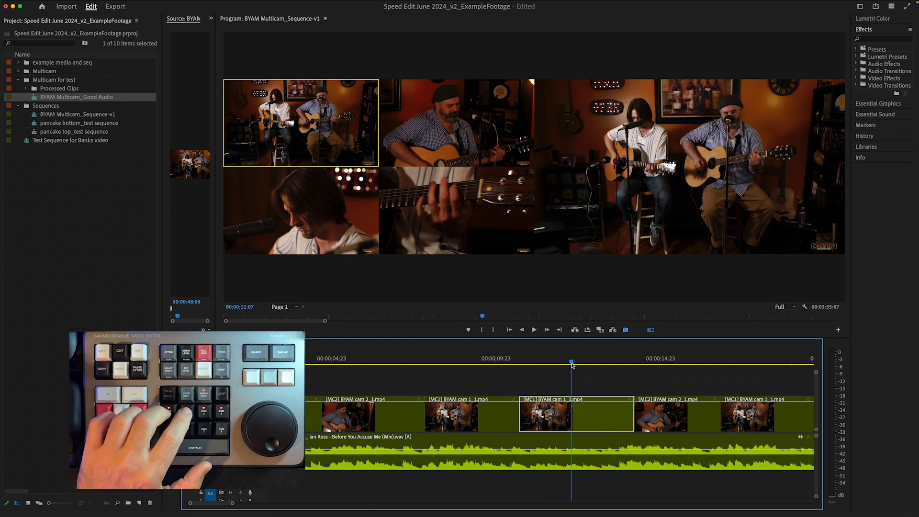
key("ctrl+2")
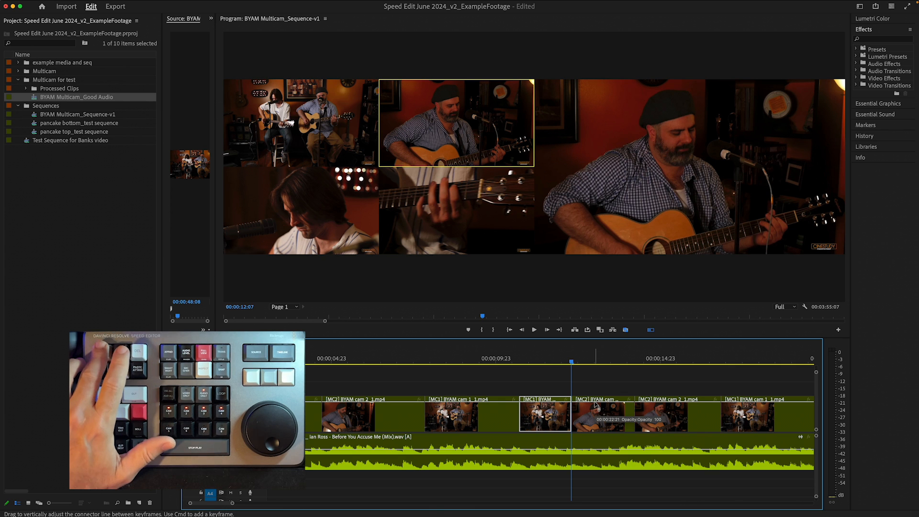
key("super+z")
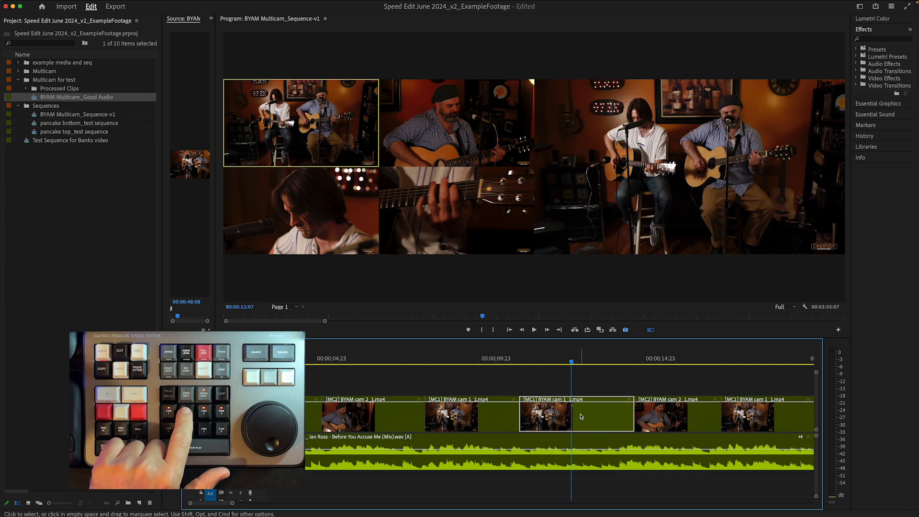
key("2")
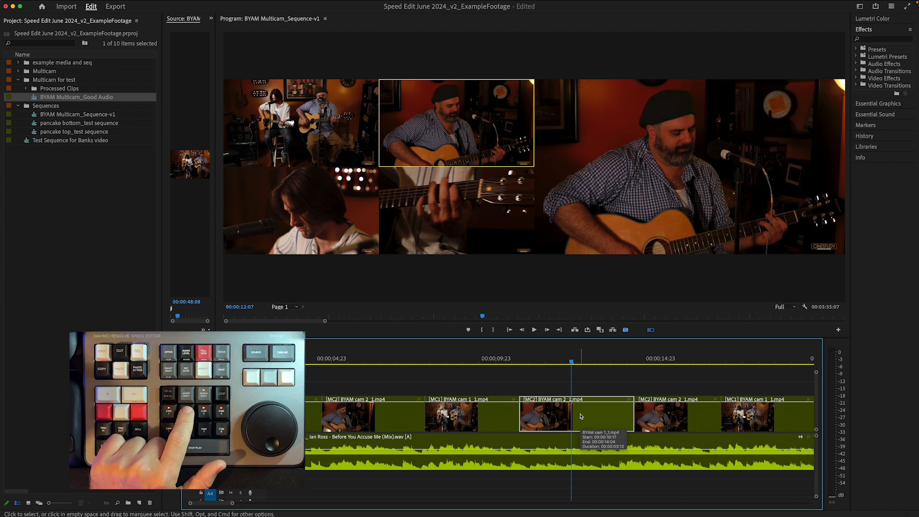
- Inspect the Control-modified shortcut assignments in Keyboard Shortcuts
left_click(32, 3)
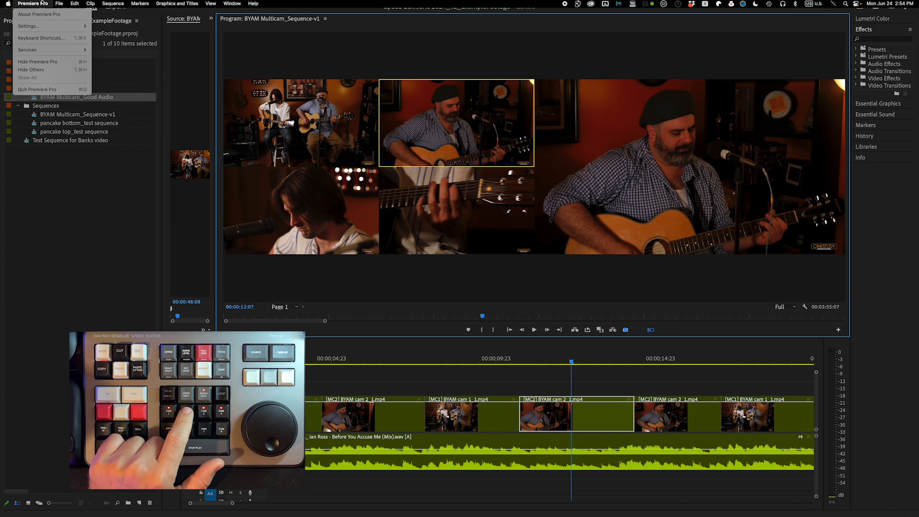
left_click(42, 38)
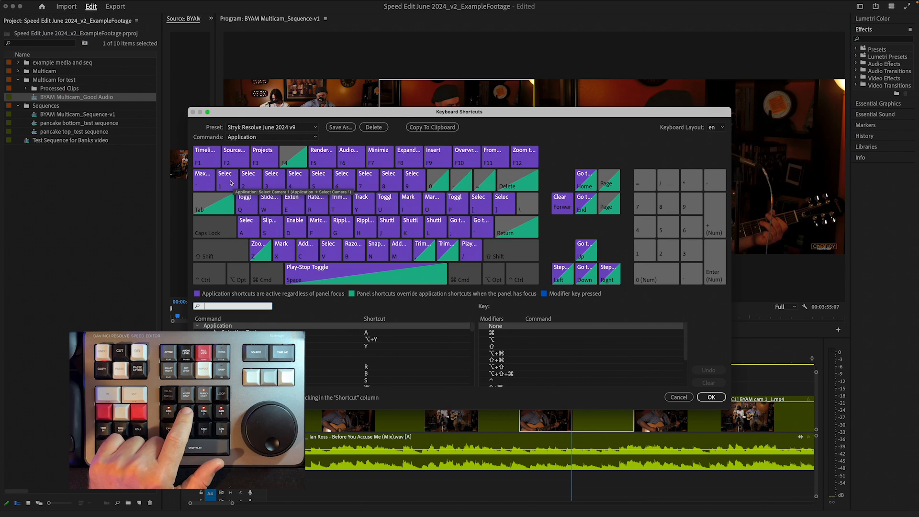
left_click(218, 273)
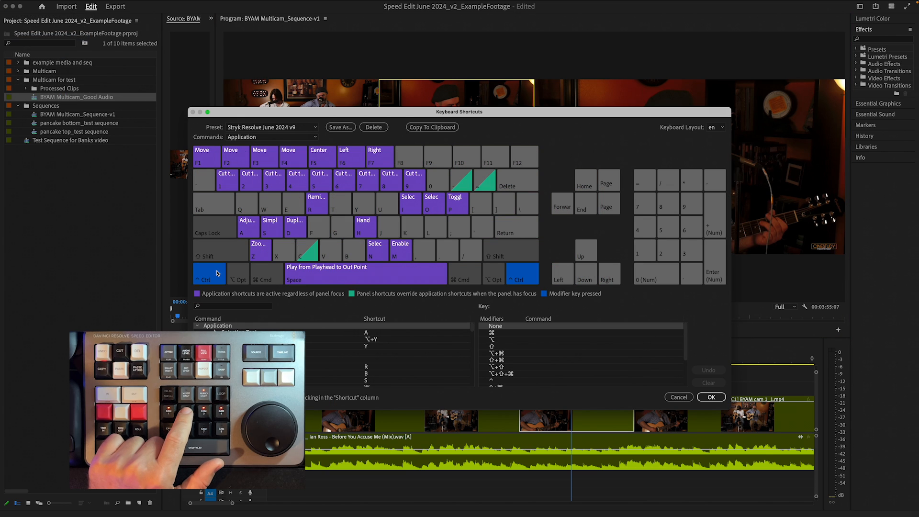
left_click(210, 272)
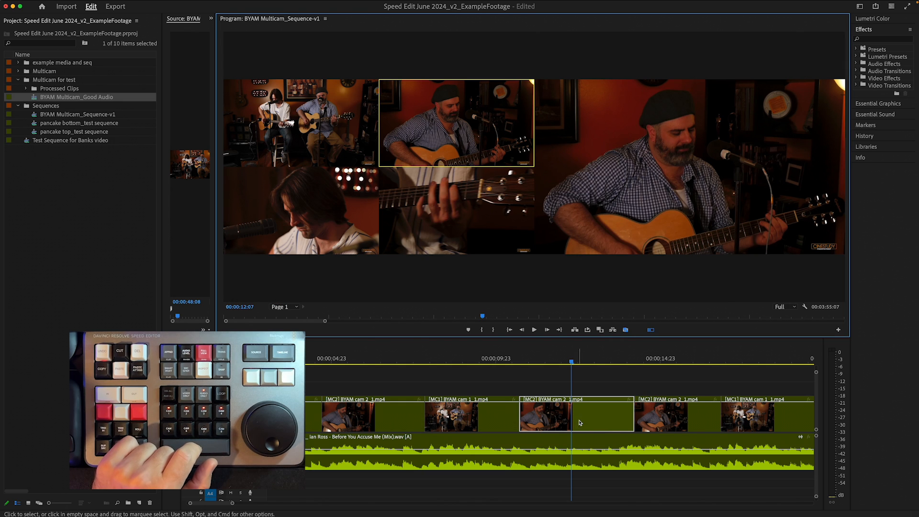
- Play back the camera 1 and camera 2 clips again to review the switches
left_click_drag(504, 362, 381, 367)
key("space")
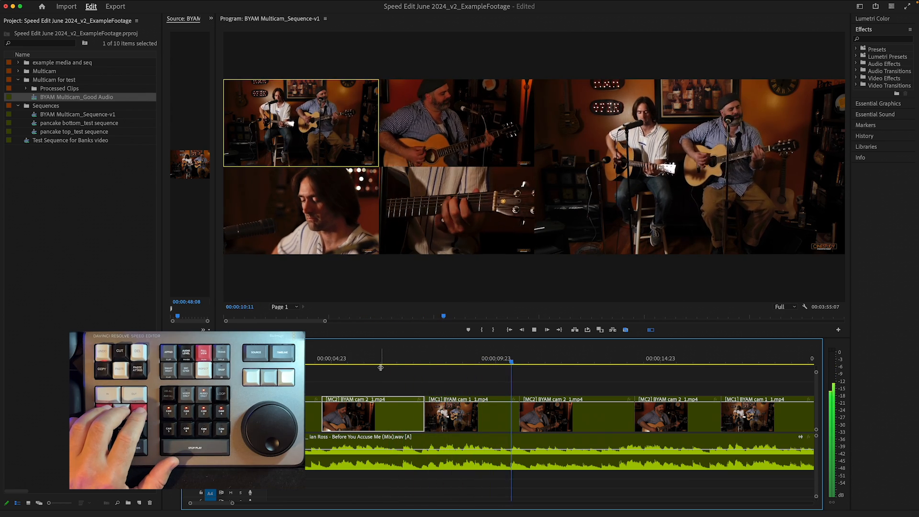
key("2")
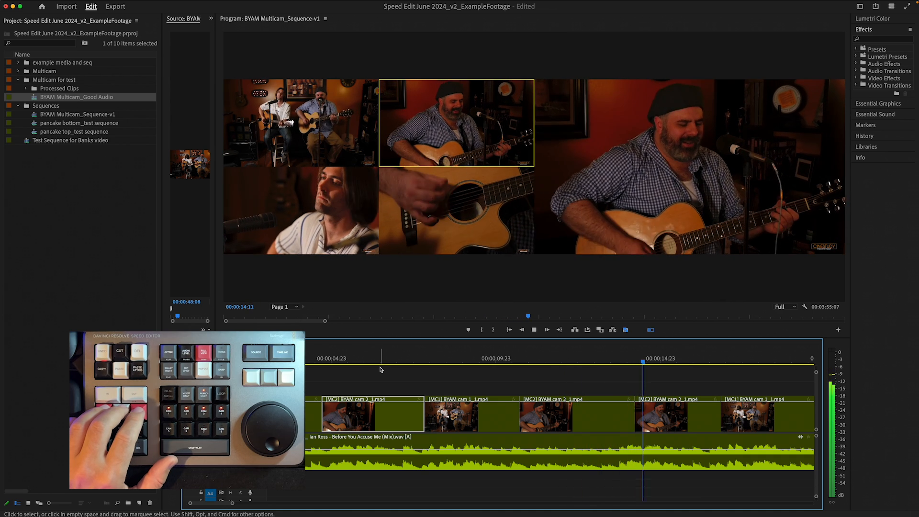
key("space")
left_click(501, 369)
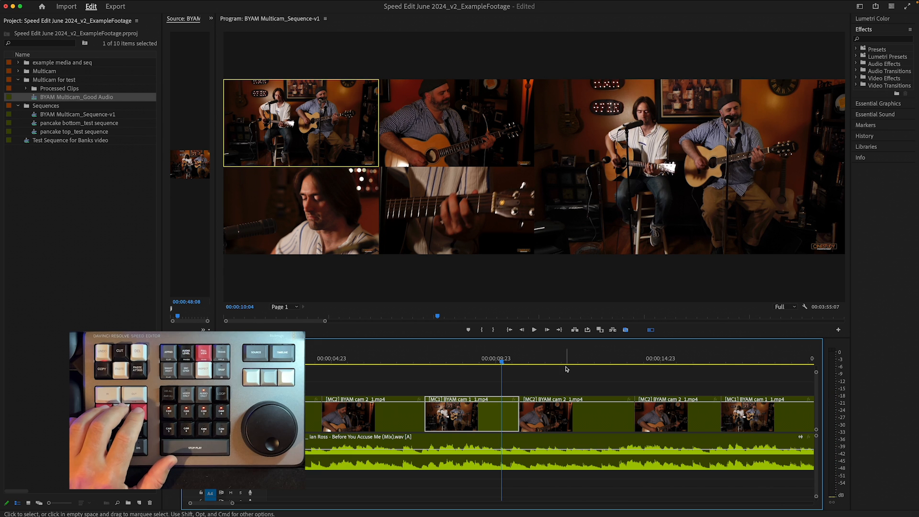
mouse_move(520, 356)
left_mouse_down()
mouse_move(533, 357)
mouse_move(507, 356)
left_mouse_up()
key("space")
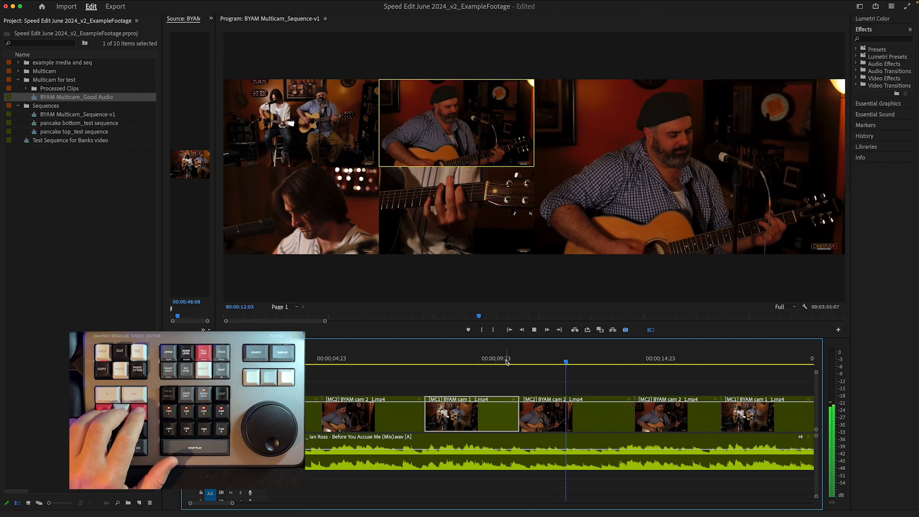
- Switch the camera 2 clip following camera 1 to camera 3 and replay from before it
left_click(561, 363)
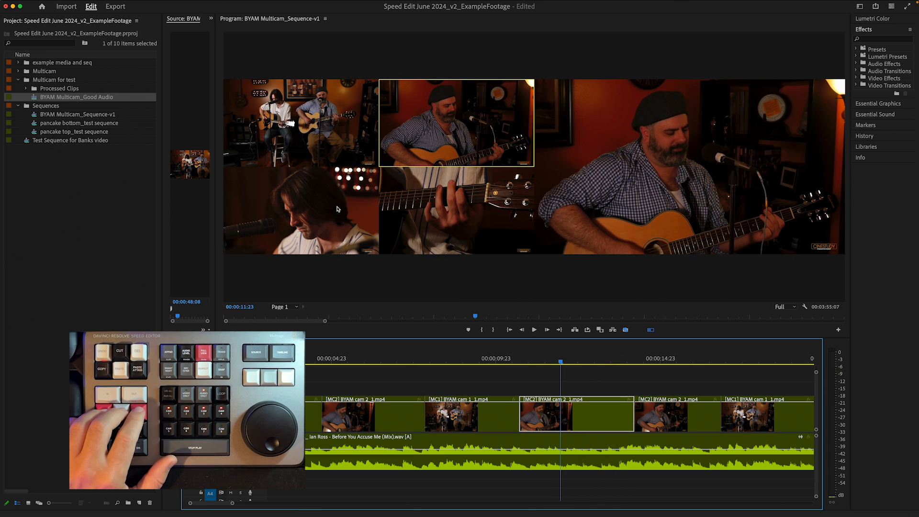
left_click(569, 363)
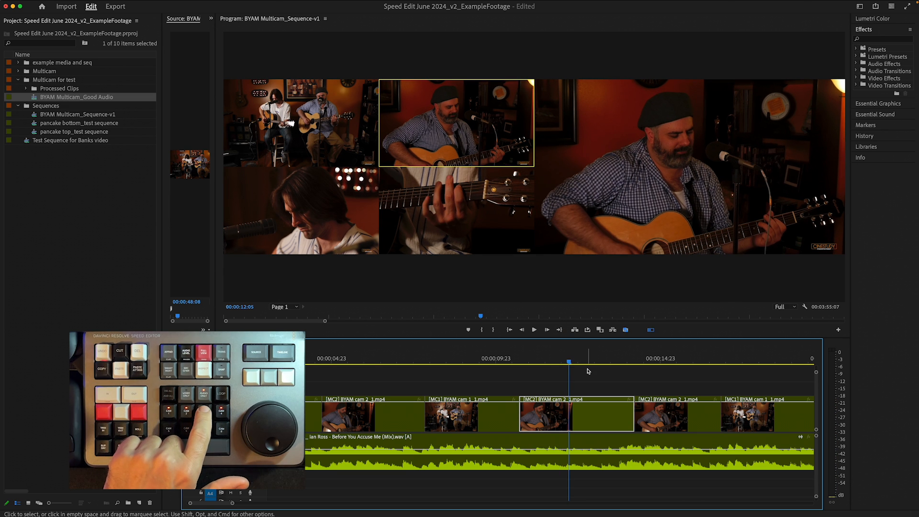
key("3")
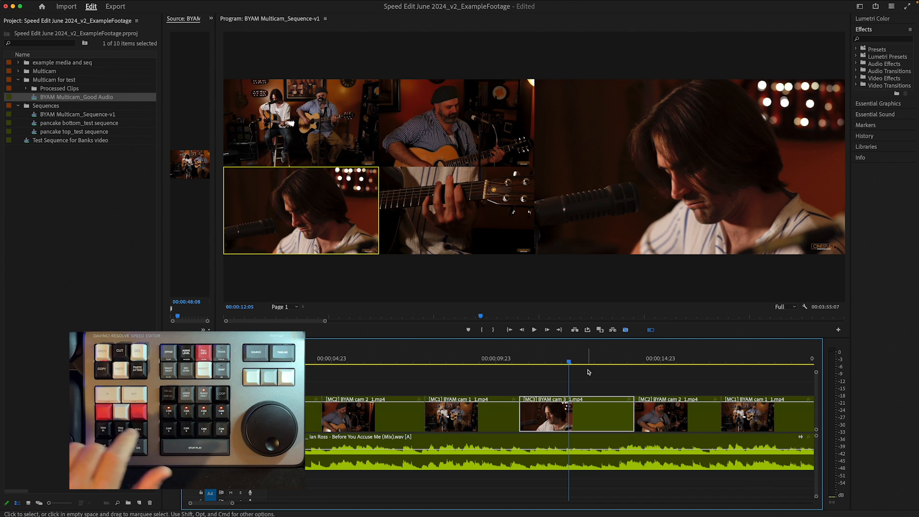
left_click(503, 361)
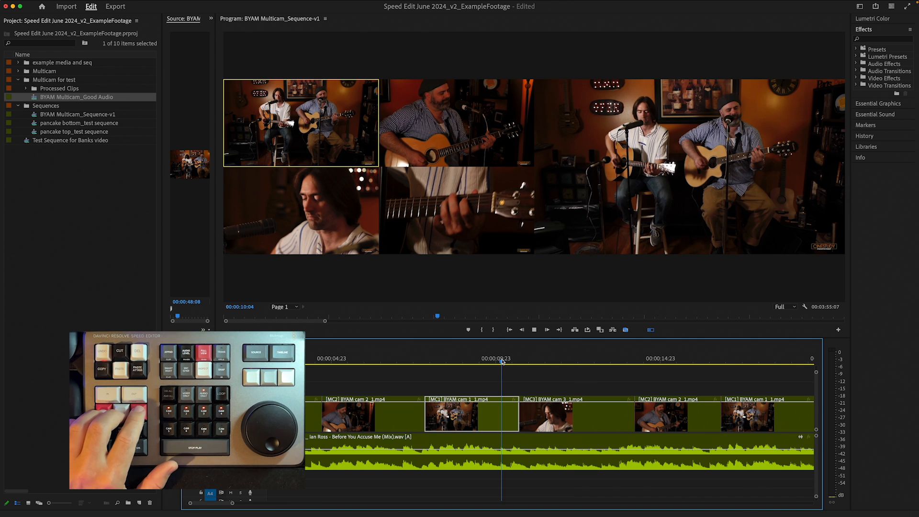
- Roll the edit between the camera 3 clip and the following camera 2 clip 12 frames earlier in trim mode, then play
key("space")
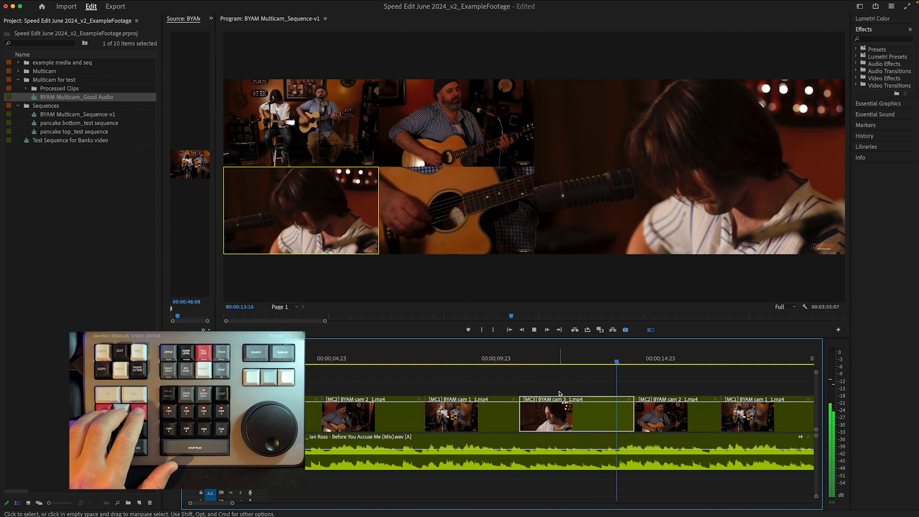
left_click(577, 359)
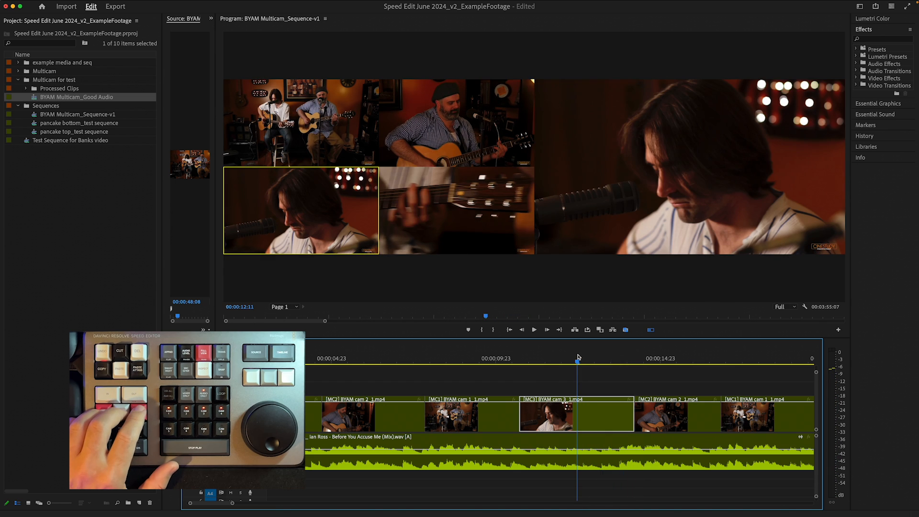
key("space")
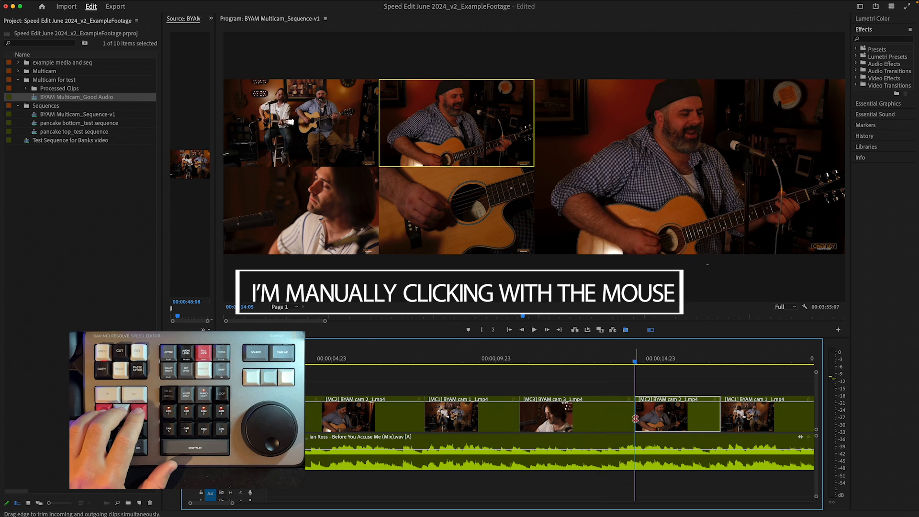
left_click(635, 419)
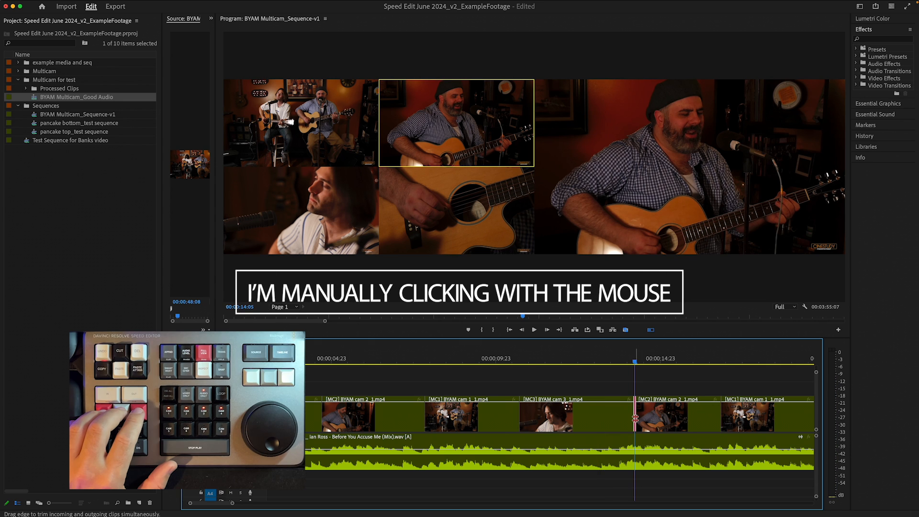
left_click(639, 381)
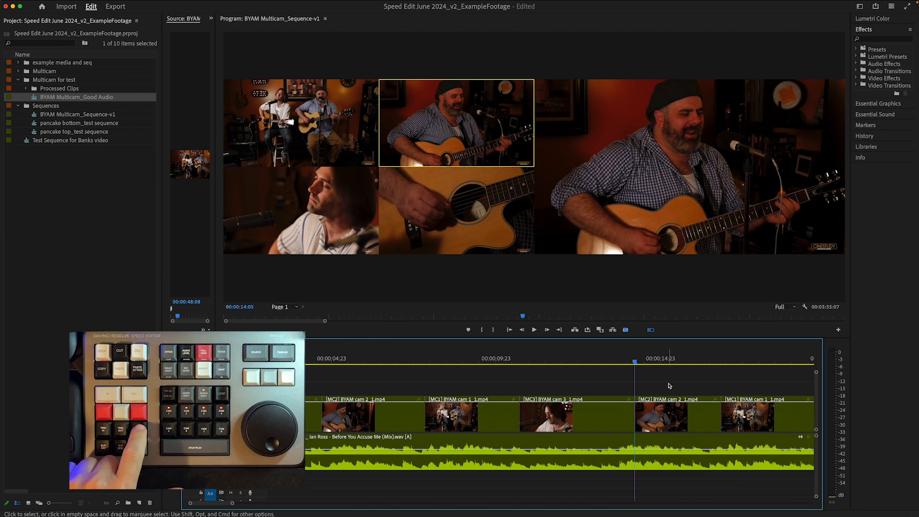
key("t")
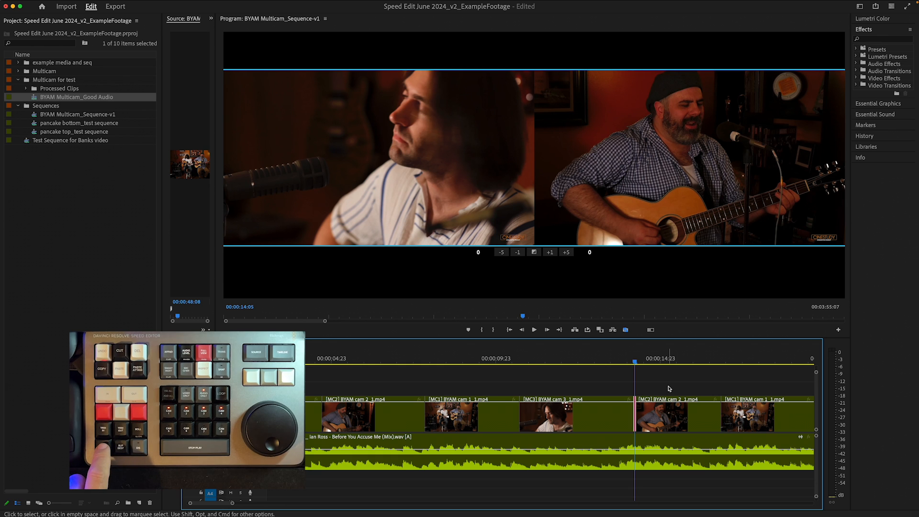
key("alt+shift+Left")
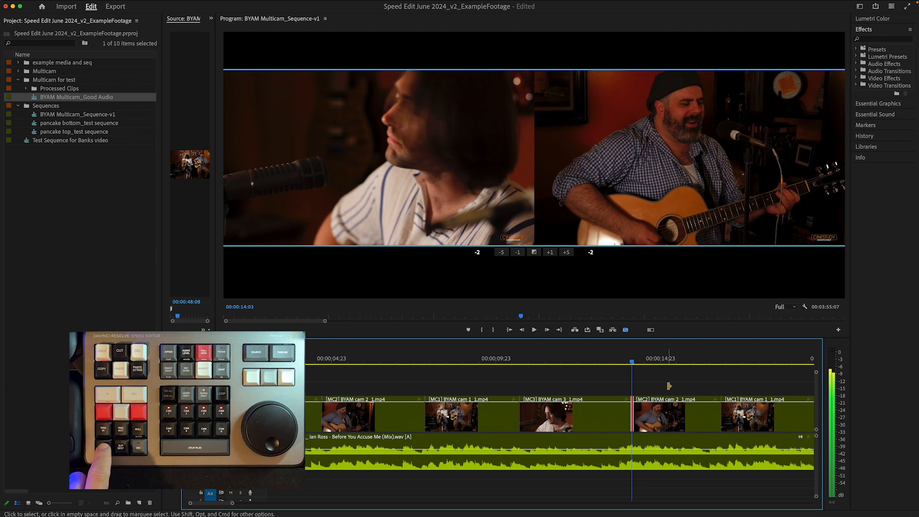
key("alt+Left")
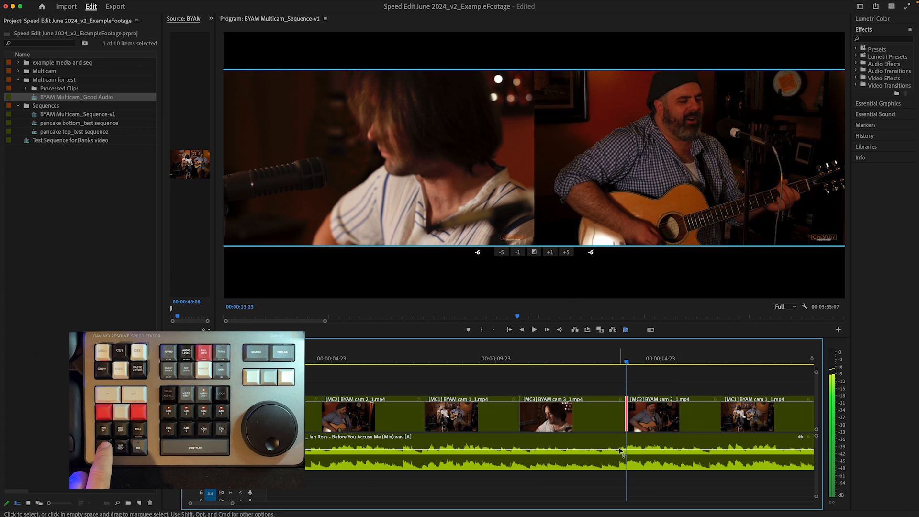
key("alt+Left")
key("alt+Left")
key("alt+Left")
key("alt+Left")
key("alt+Left")
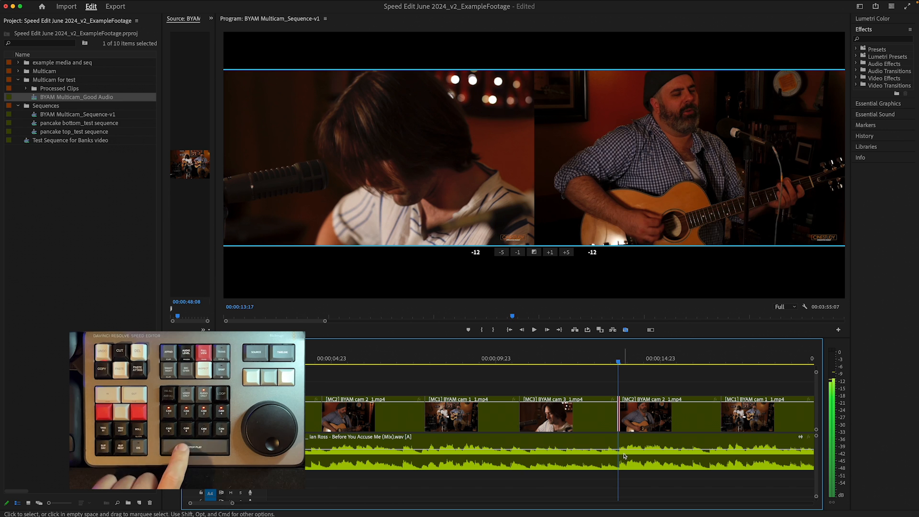
key("space")
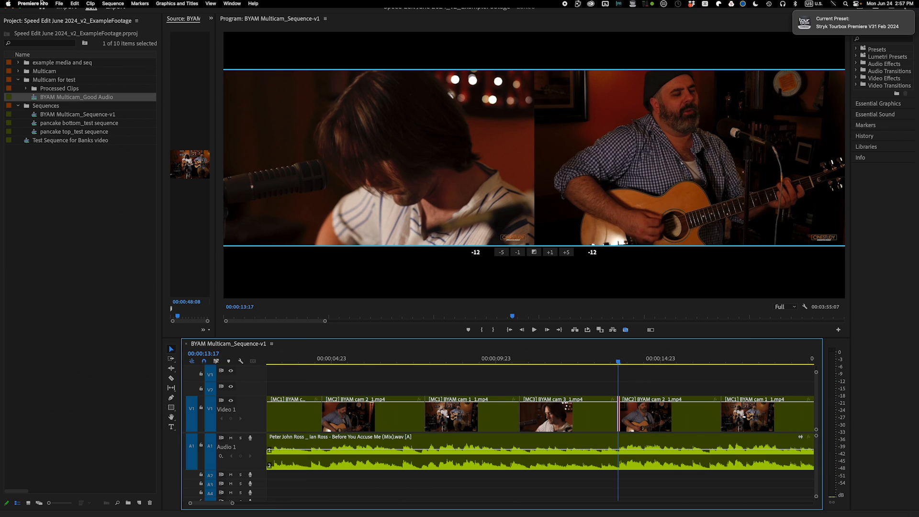
- Open the Playback preferences to check the preroll and postroll settings, then close them
left_click(32, 4)
mouse_move(39, 26)
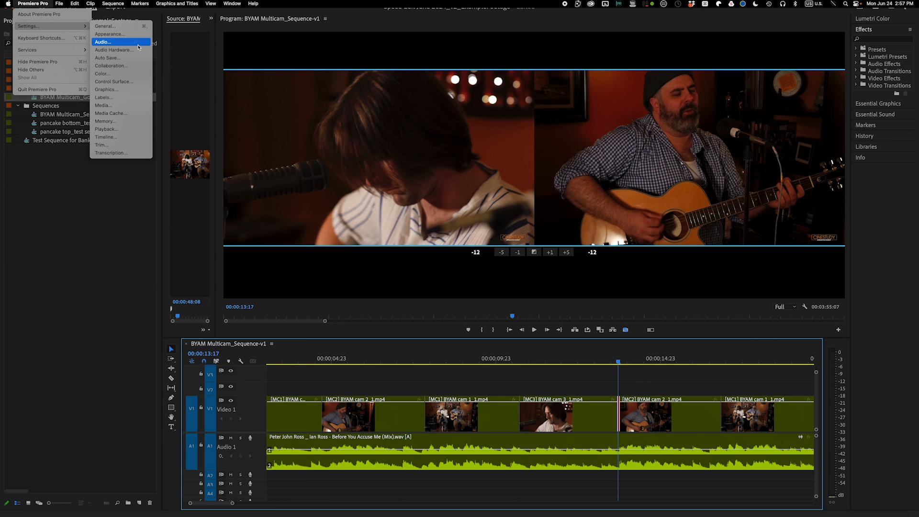
left_click(116, 132)
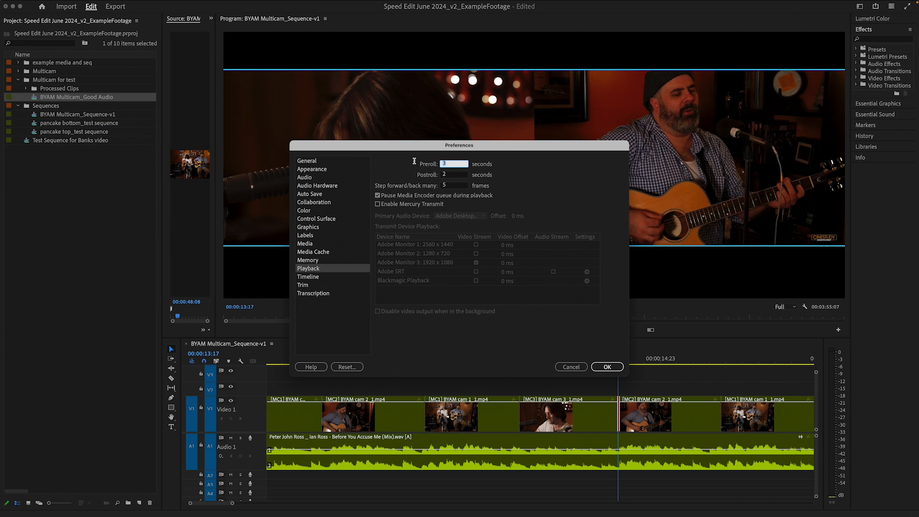
left_click(607, 367)
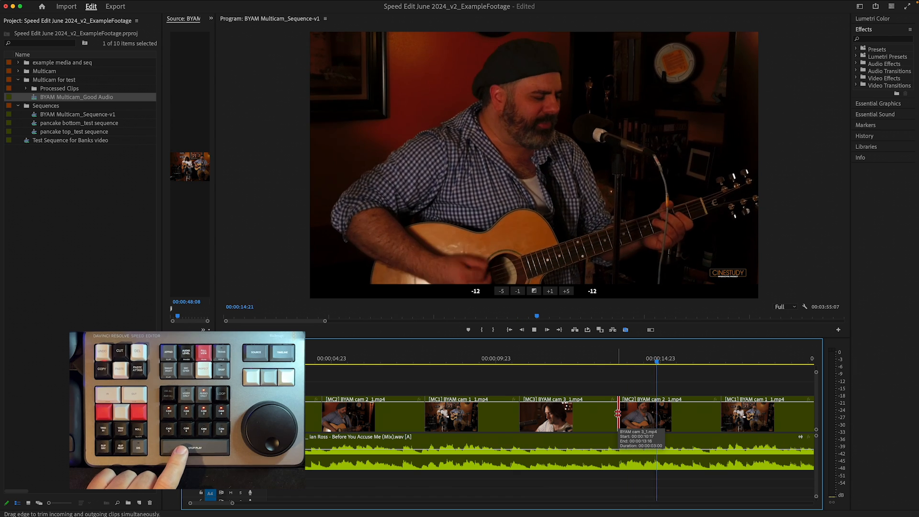
- Play the sequence and live-cut to camera 1 during playback, then zoom into the timeline
left_click(618, 413)
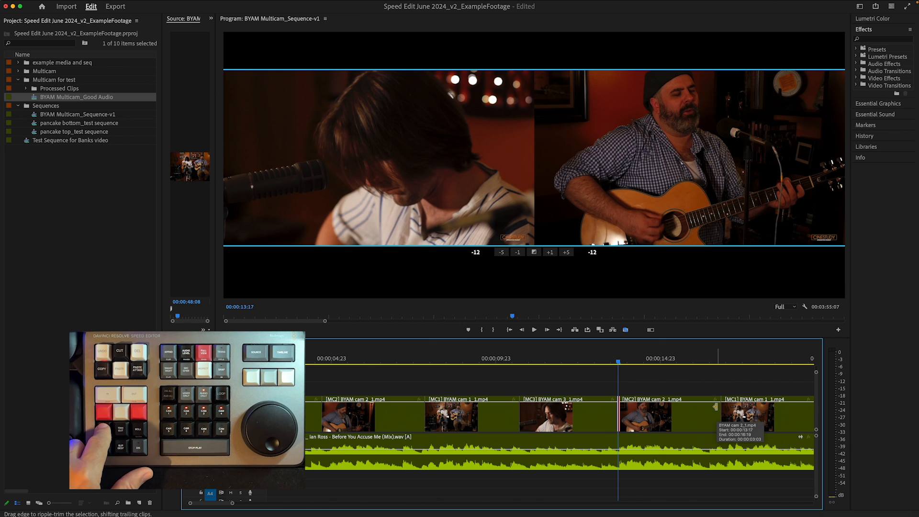
key("d")
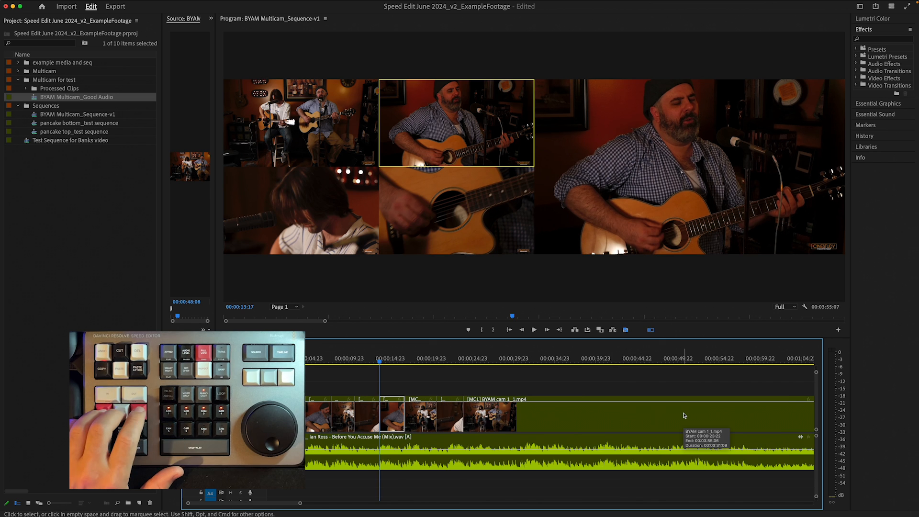
key("space")
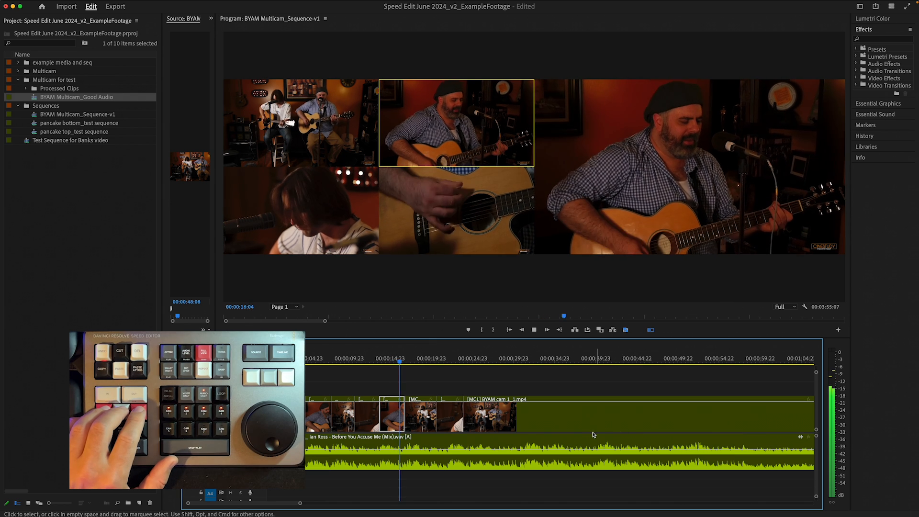
key("1")
key("equal")
key("equal")
key("equal")
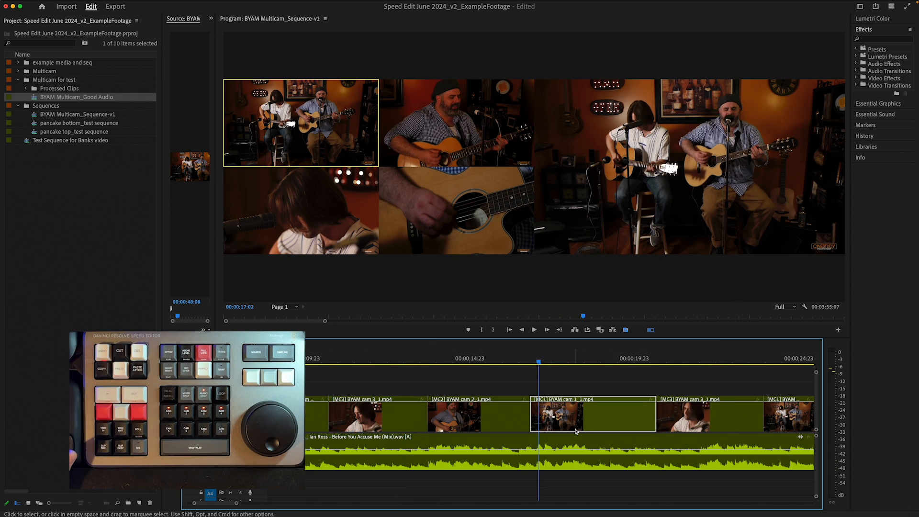
- Nudge the edit before the new camera 1 clip, zoom out and replay the sequence from the start
left_click_drag(478, 364, 525, 373)
left_click_drag(523, 407, 499, 409)
key("minus")
key("minus")
left_click_drag(492, 360, 432, 362)
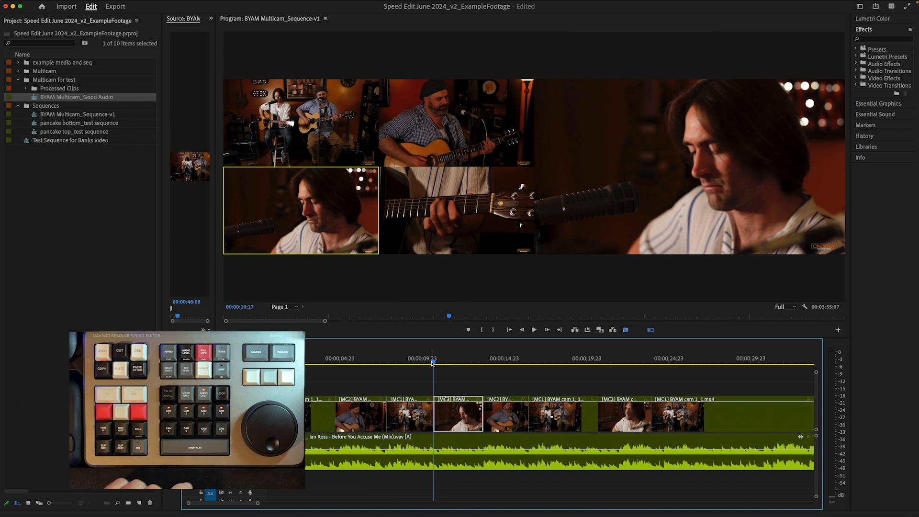
key("Home")
key("space")
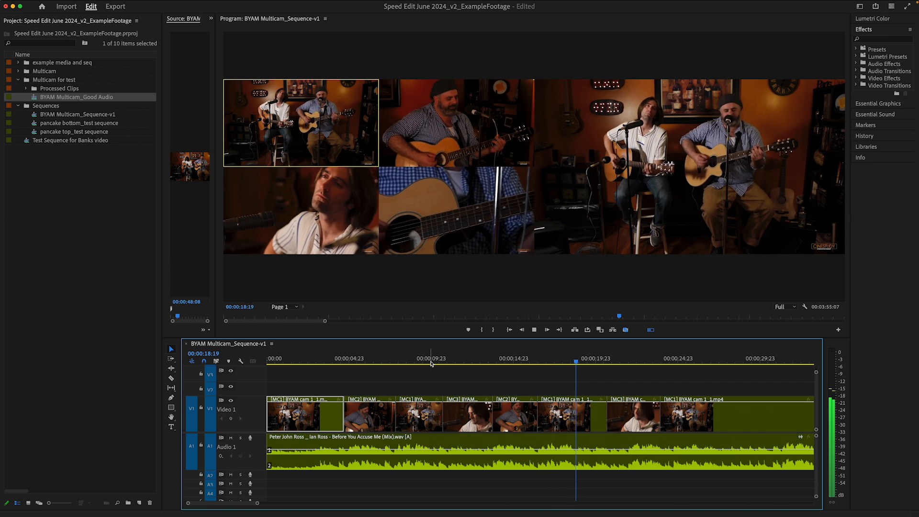
key("space")
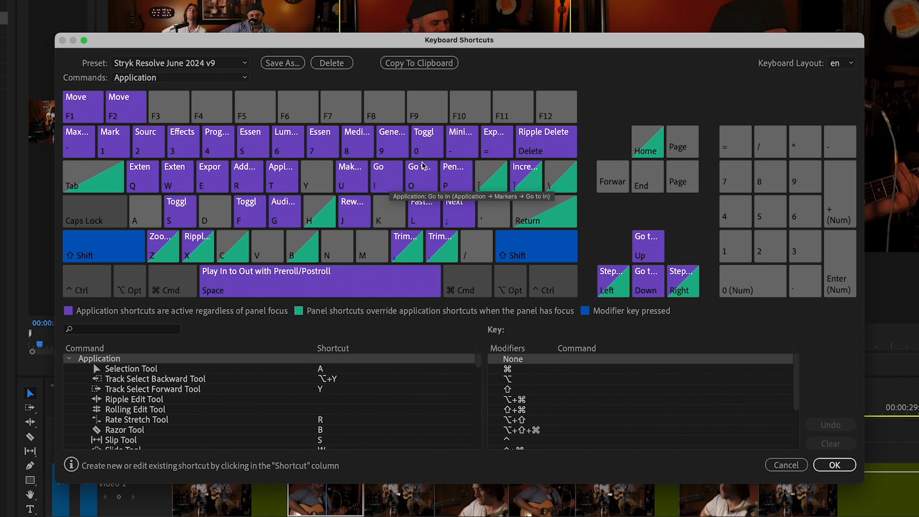
- Inspect the Shift- and Control-modified shortcut assignments in Keyboard Shortcuts
left_click(431, 146)
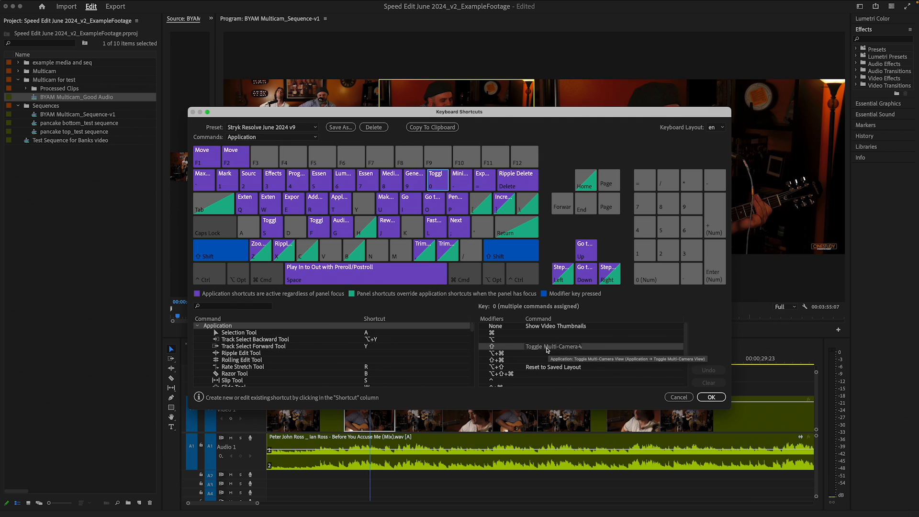
left_click(213, 260)
left_click(231, 185)
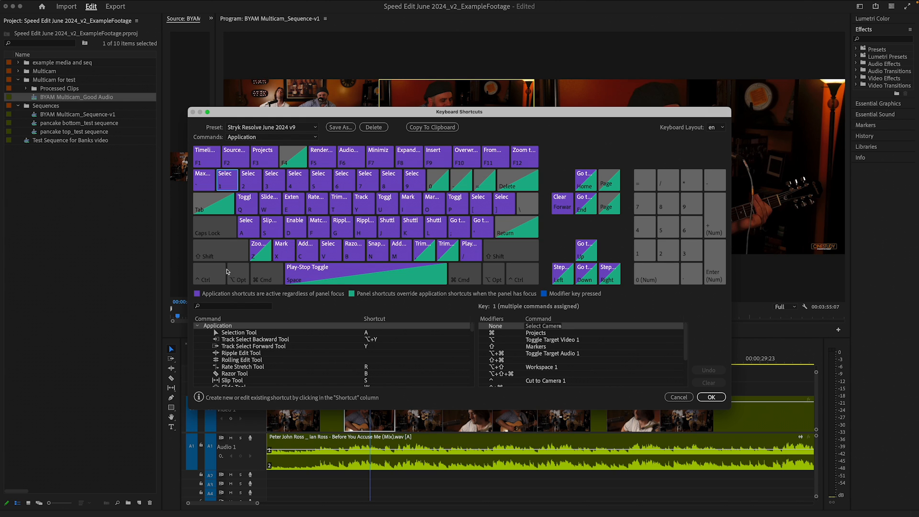
left_click(218, 275)
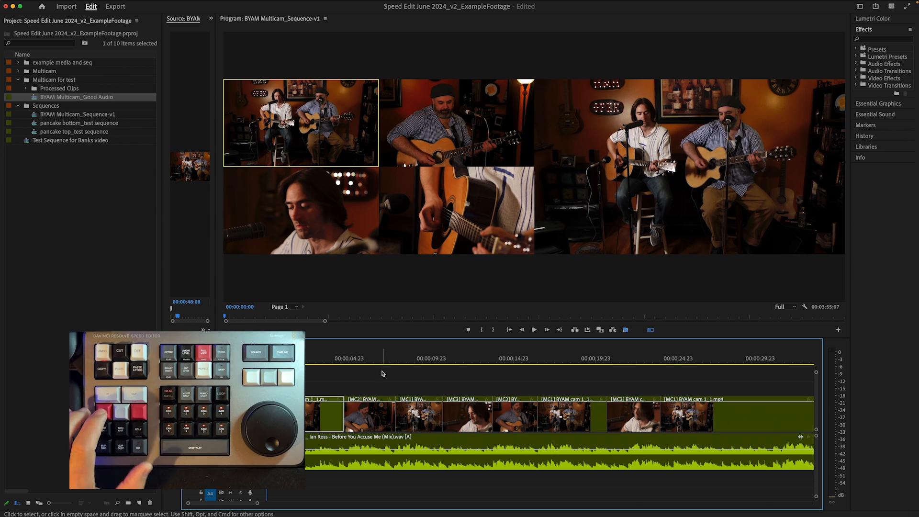
- Move the playhead near the last clip and toggle the video track target several times
left_click_drag(420, 362, 687, 364)
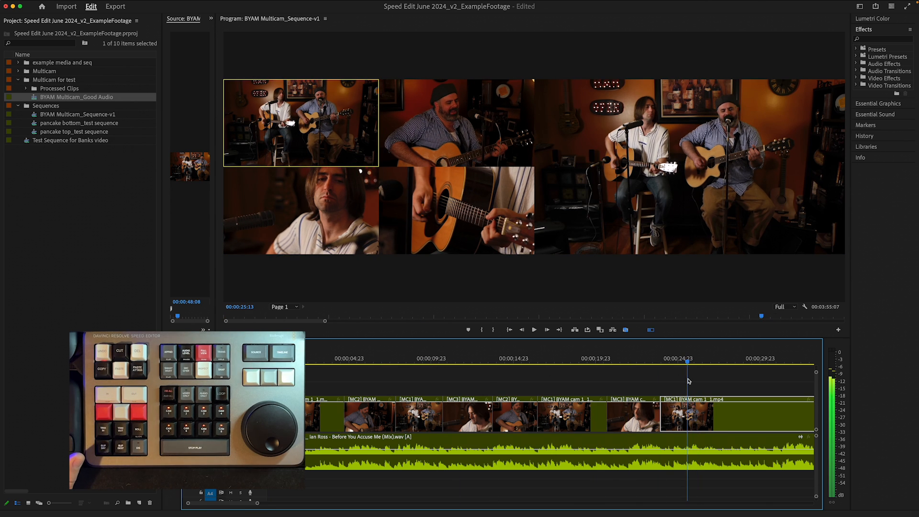
scroll(688, 381, "right", 4)
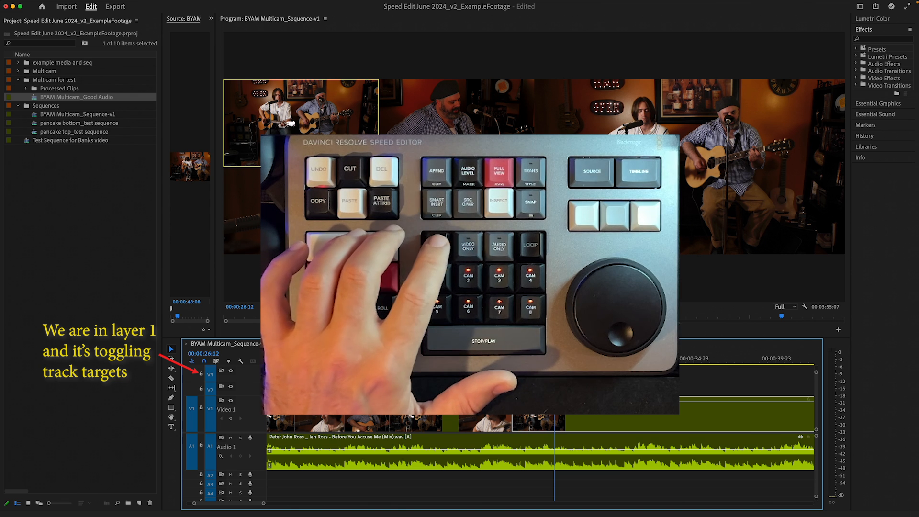
key("super+0")
key("super+0")
key("super+0")
key("super+0")
key("super+0")
key("super+0")
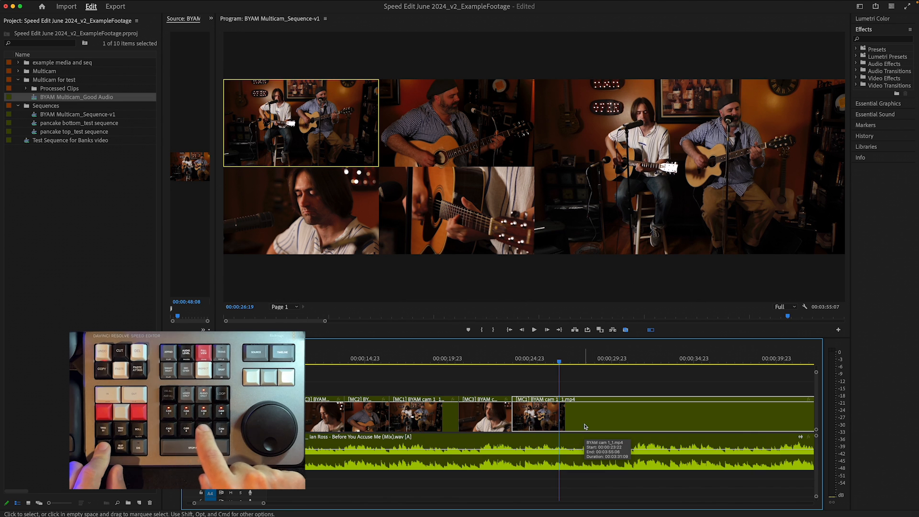
- Cut to camera 4 at the playhead and play back the result
key("4")
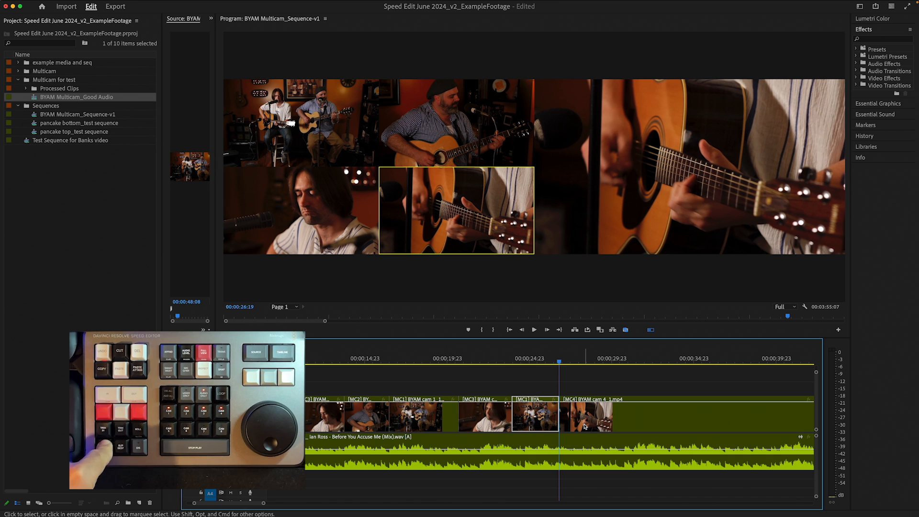
key("space")
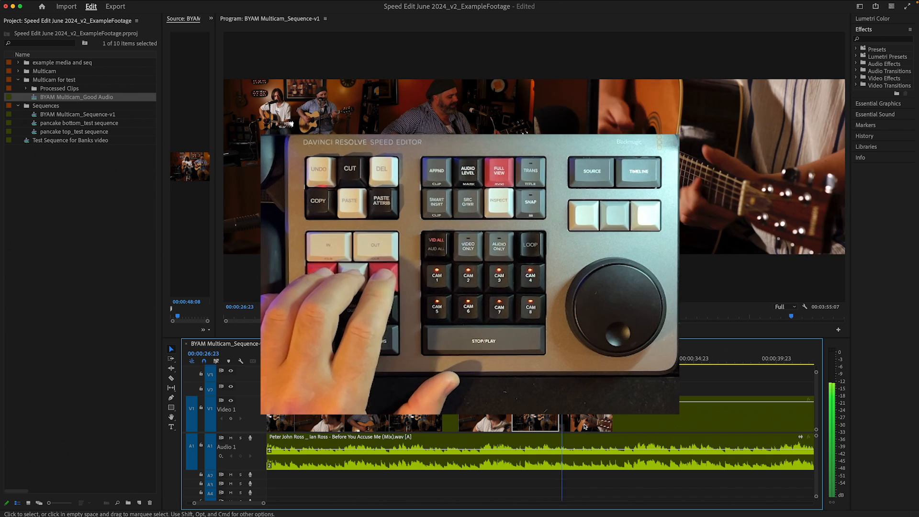
key("space")
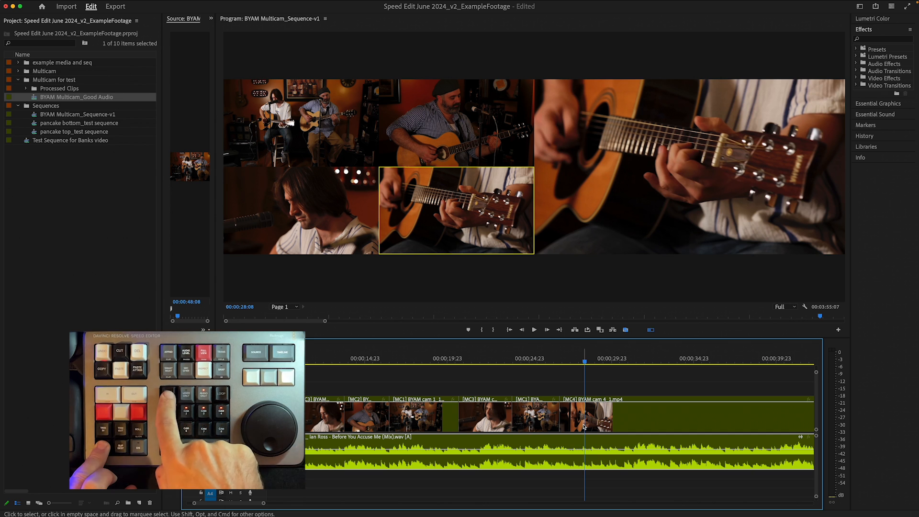
- Examine the CommandPost long-press bank setting for the Speed Editor's bottom-left key
key("shift+0")
key("shift+0")
key("shift+0")
key("shift+0")
key("shift+0")
key("shift+0")
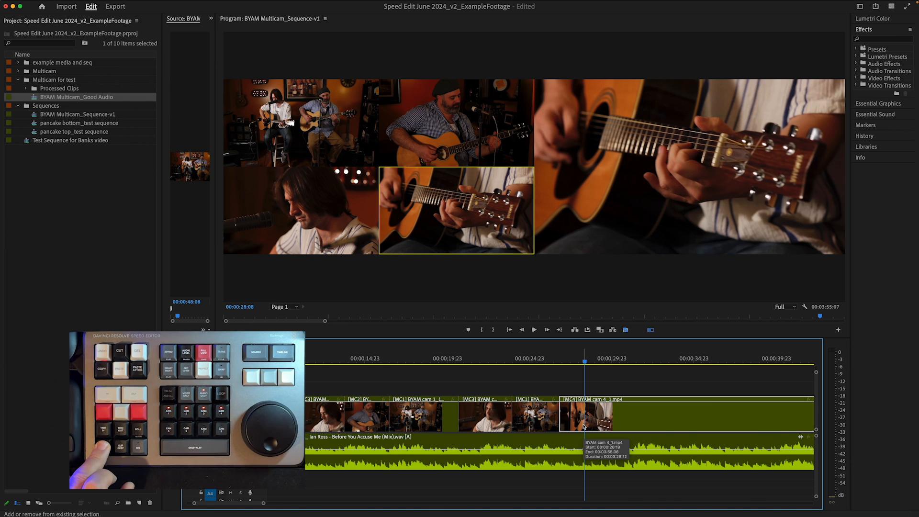
key("shift+0")
key("shift+0")
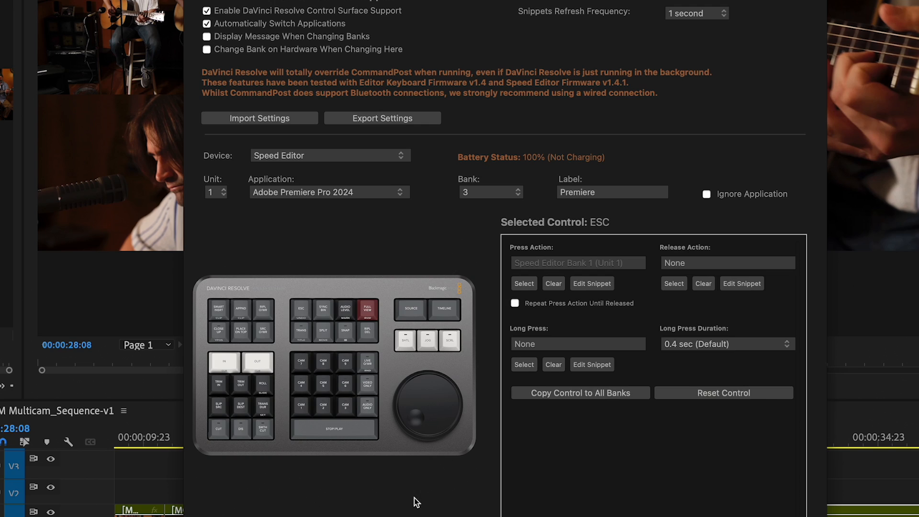
left_click(218, 427)
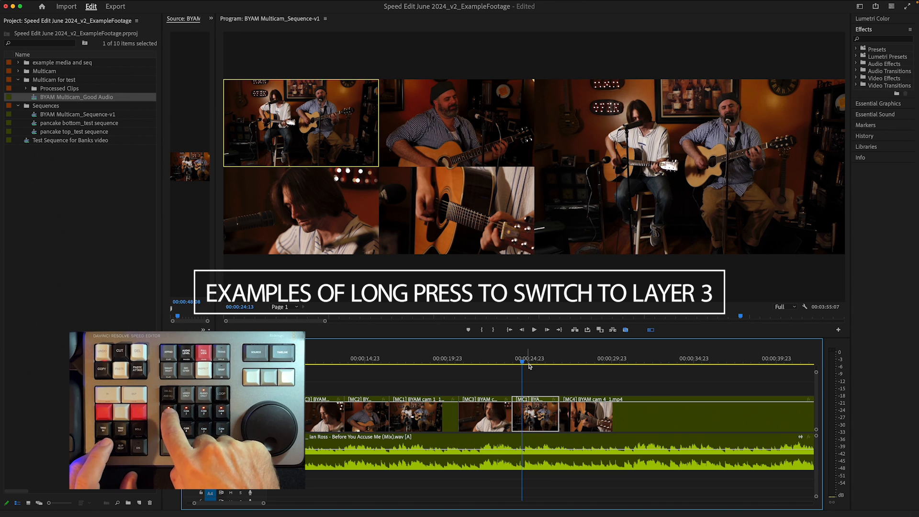
- Undo a stray cut, then switch the camera 1 clip at the playhead to camera 2 and play it back
key("ctrl+1")
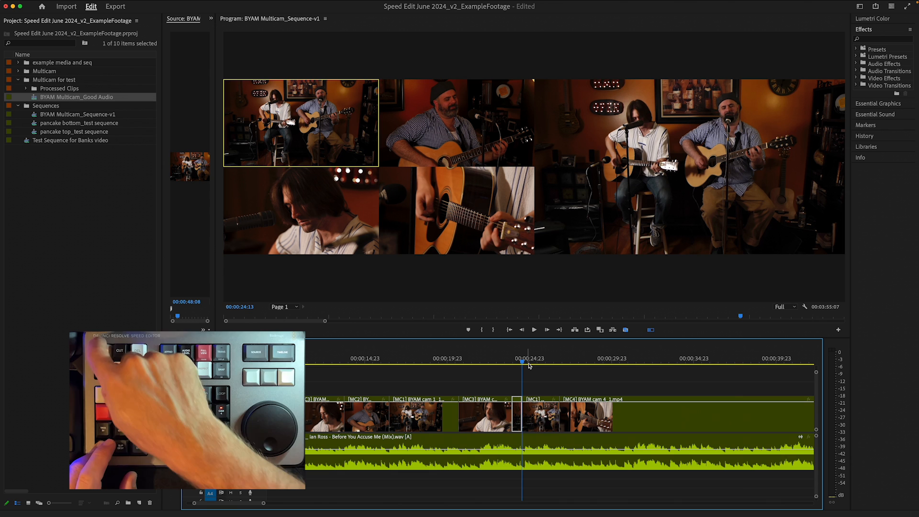
key("super+z")
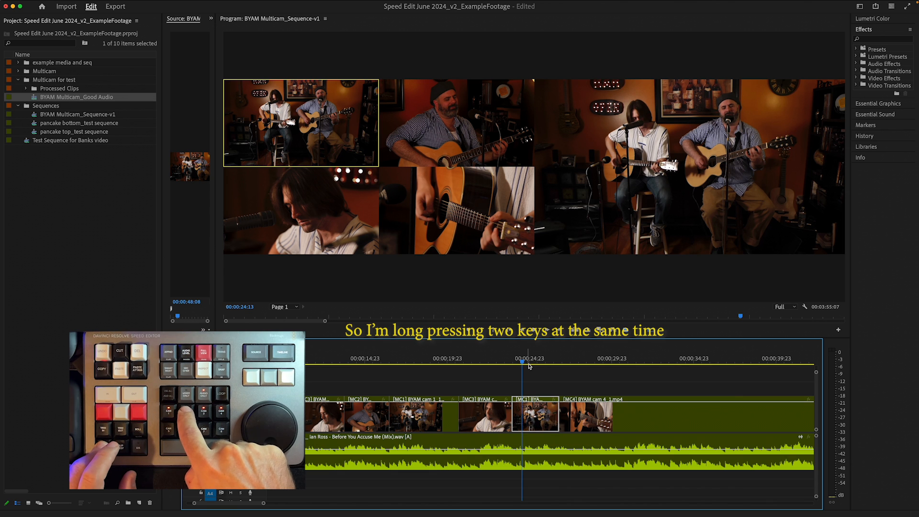
key("super+2")
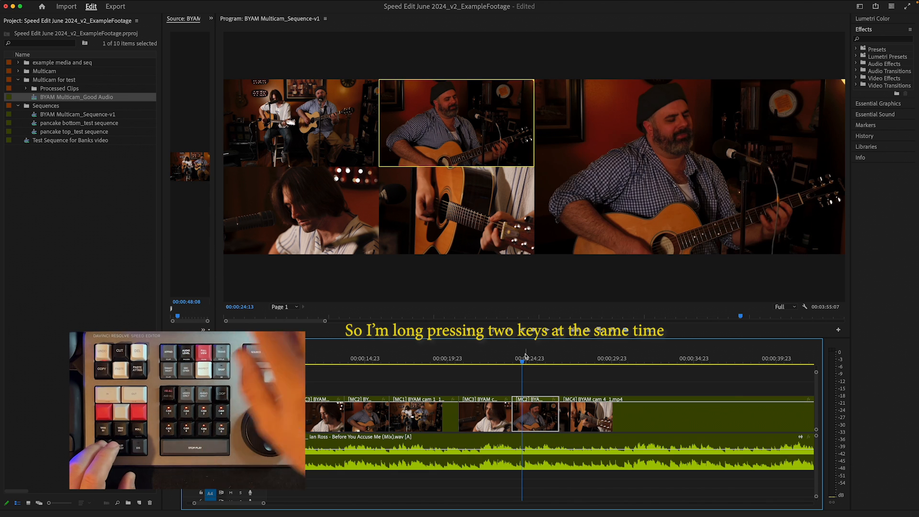
key("=")
left_click_drag(542, 365, 532, 365)
key("l")
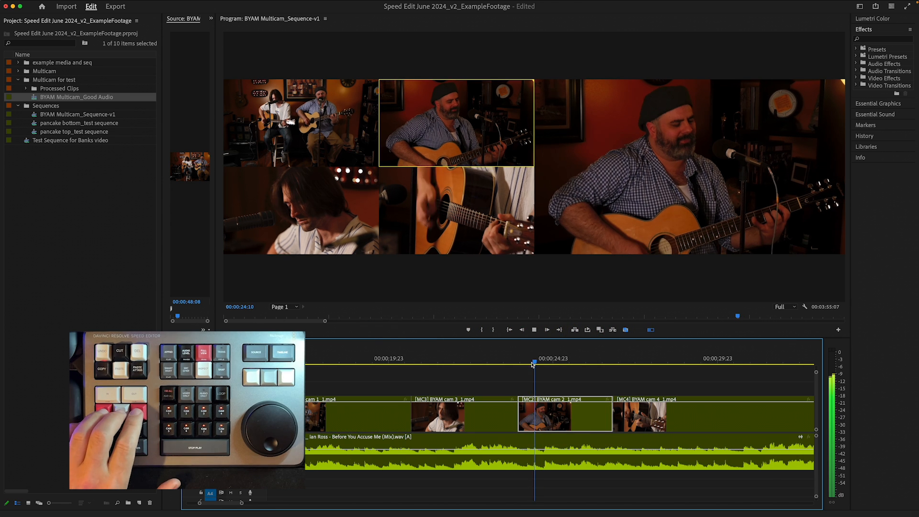
key("k")
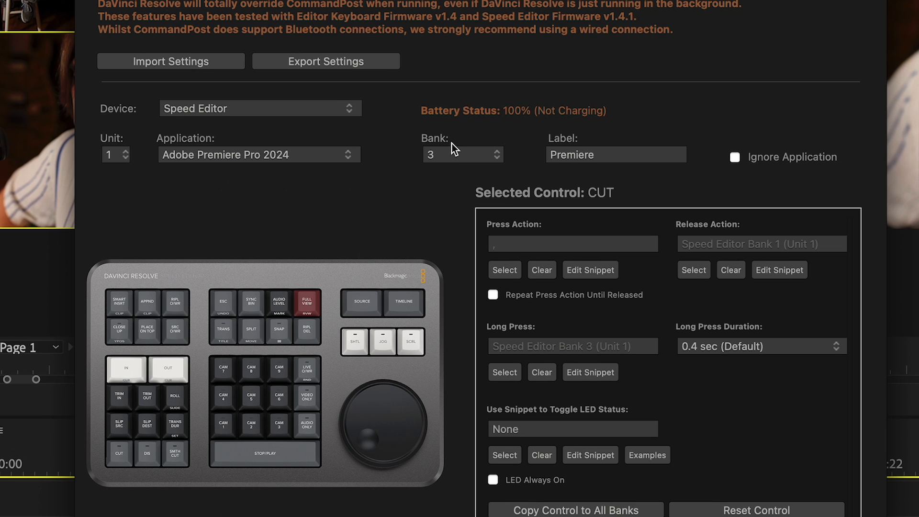
- Set the CommandPost Speed Editor bank for Premiere Pro to 1
left_click(455, 154)
left_click(456, 122)
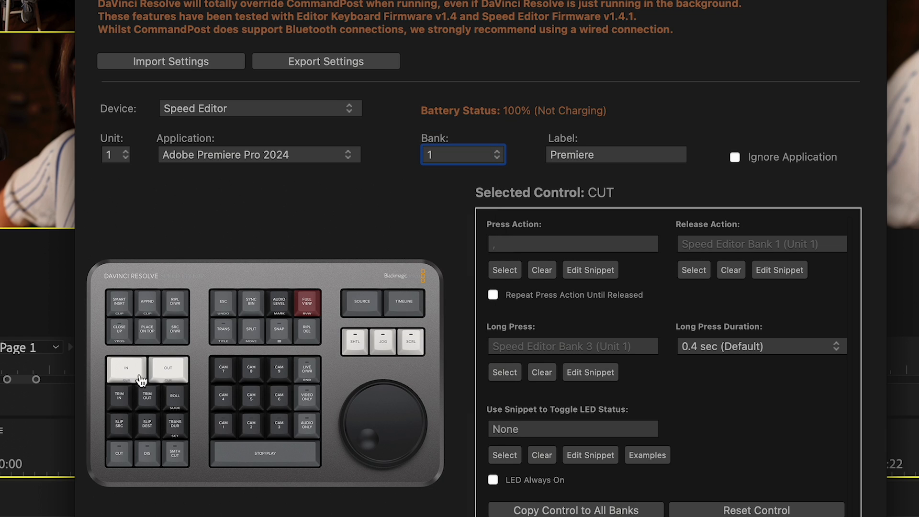